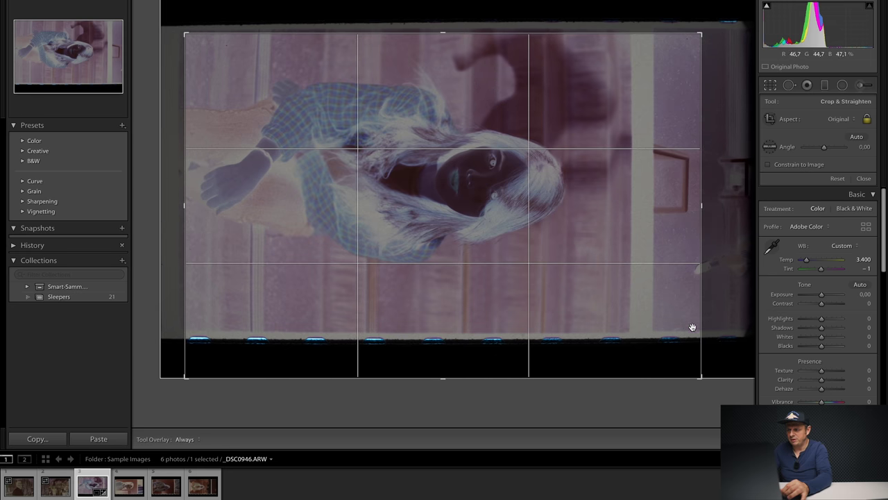
- Tighten the crop on the selected negative to the exposed image area, excluding the film border and sprocket holes
drag(699, 376, 682, 352)
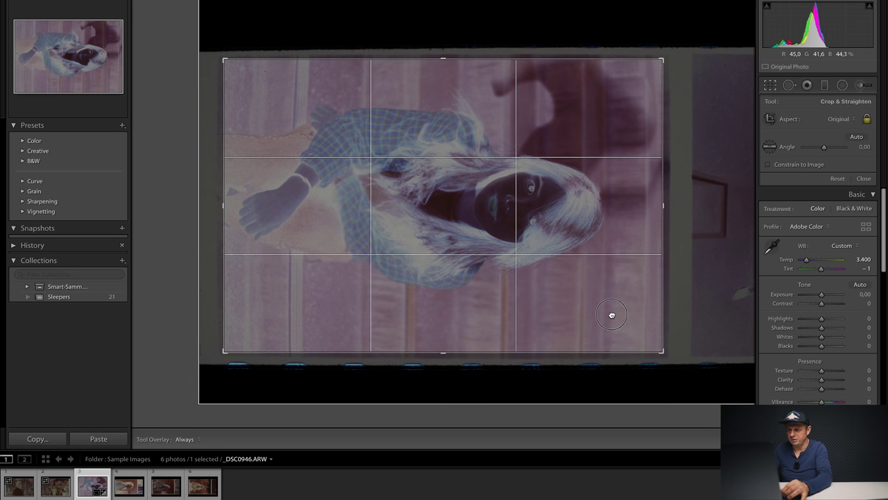
key(Return)
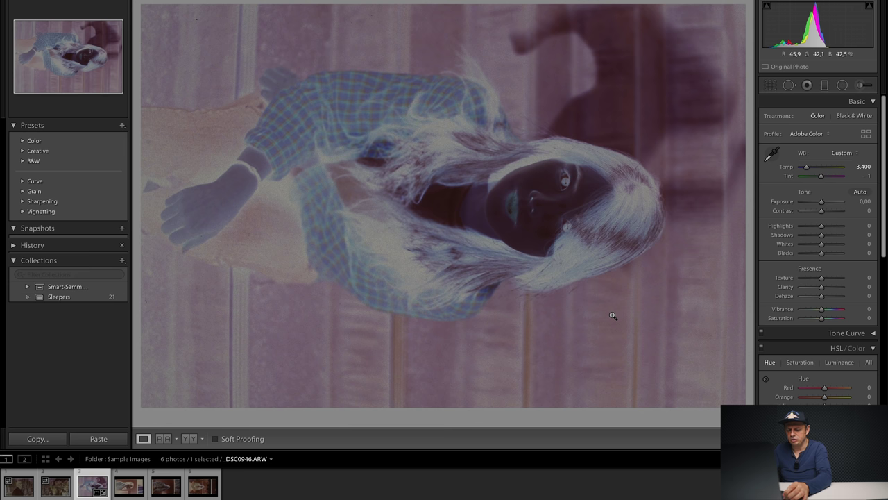
key(super+n)
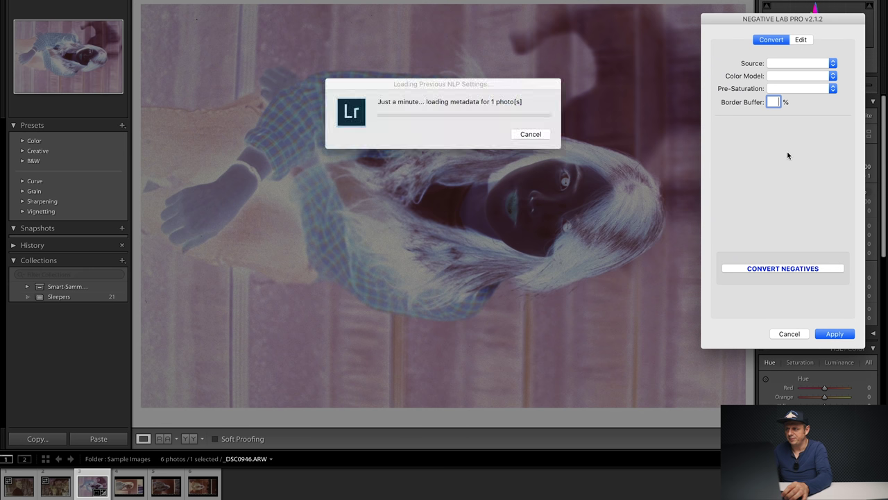
click(823, 21)
drag(822, 21, 823, 4)
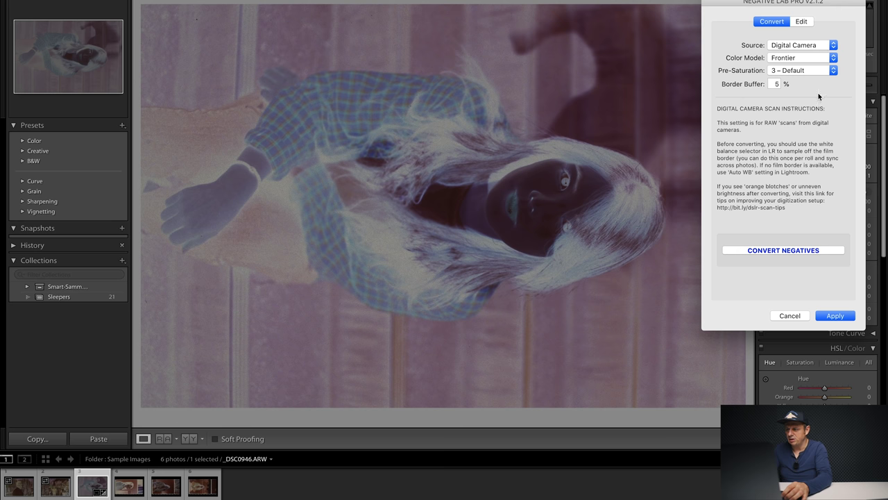
click(790, 251)
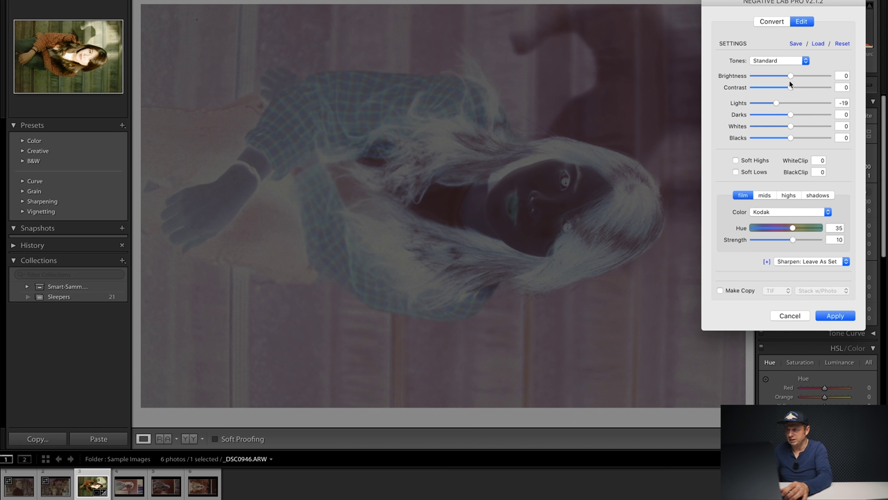
click(773, 22)
click(806, 22)
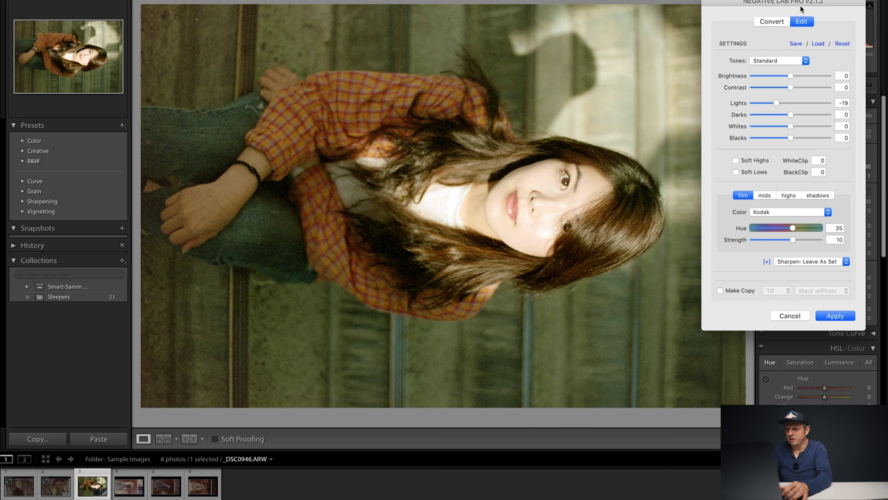
drag(799, 6, 808, 2)
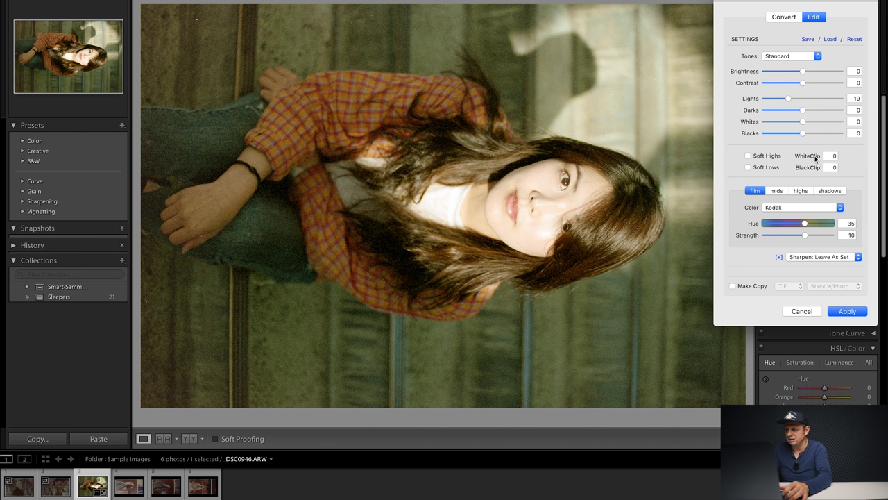
click(803, 311)
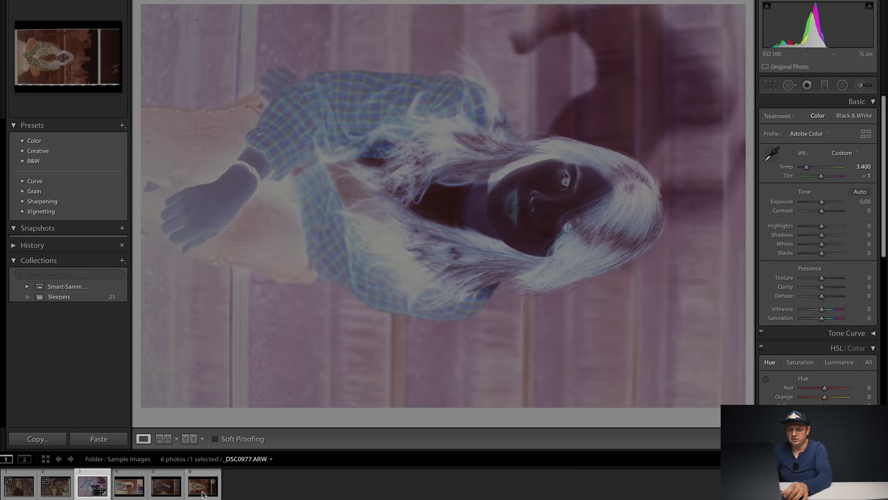
- Synchronize all develop settings, including white balance and crop, from _DSC0946.ARW to the three negatives that follow it
shift+click(204, 493)
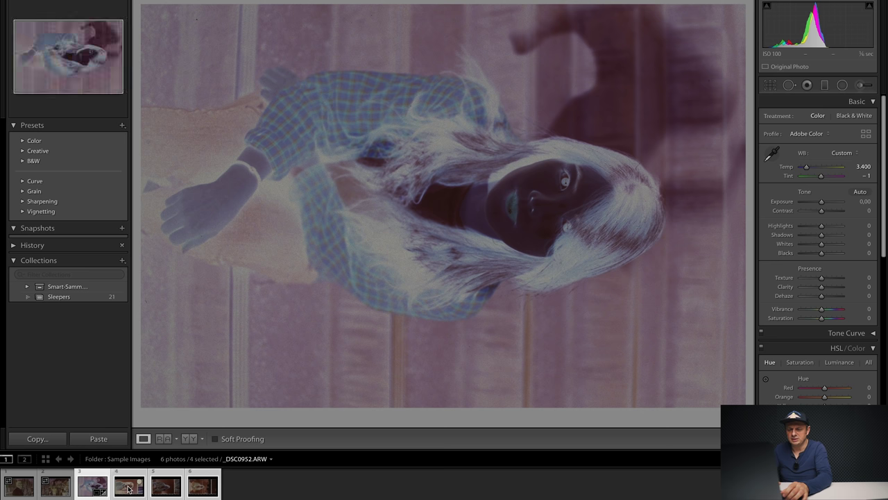
click(98, 490)
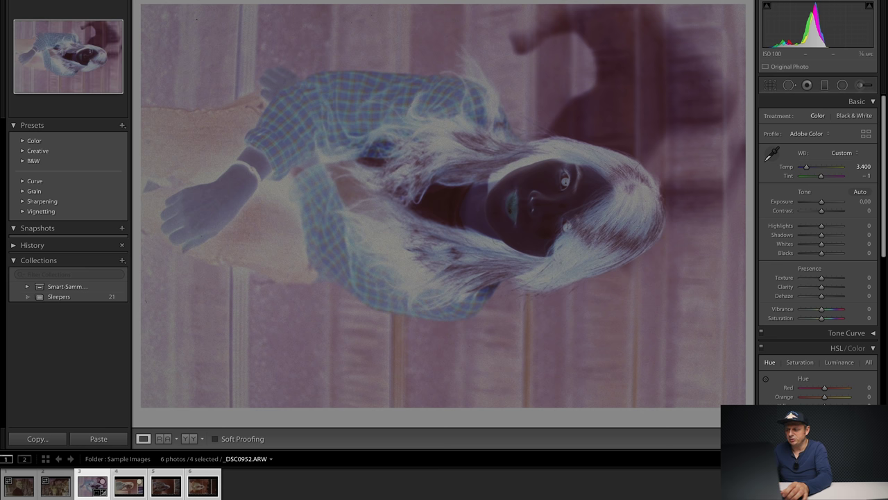
key(super+shift+s)
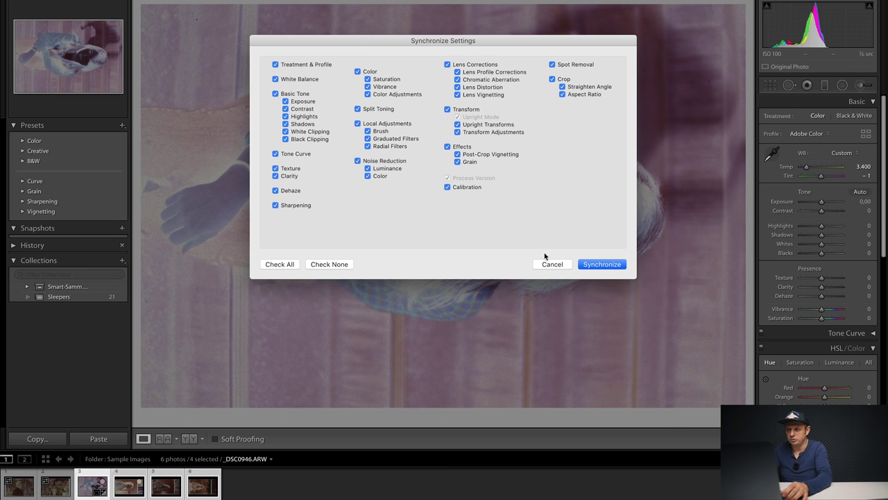
click(598, 265)
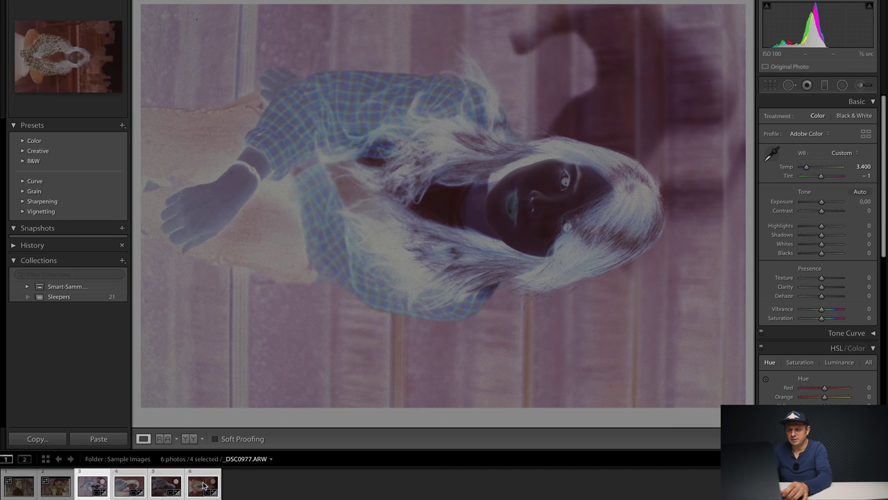
- Check the synchronized crop and white balance on each of the three other negatives
click(125, 492)
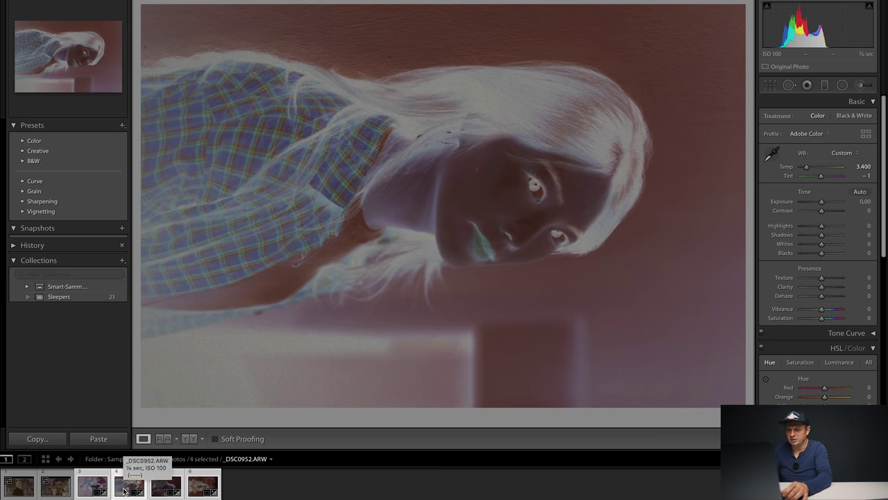
key(Right)
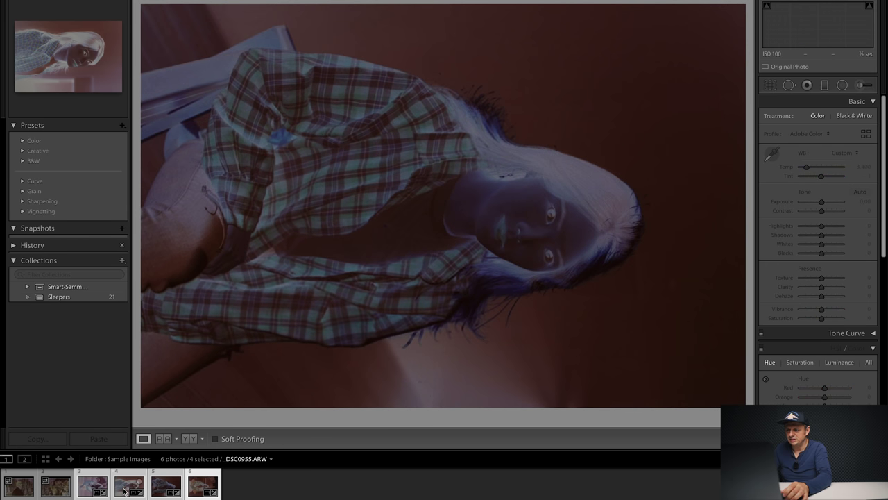
key(Right)
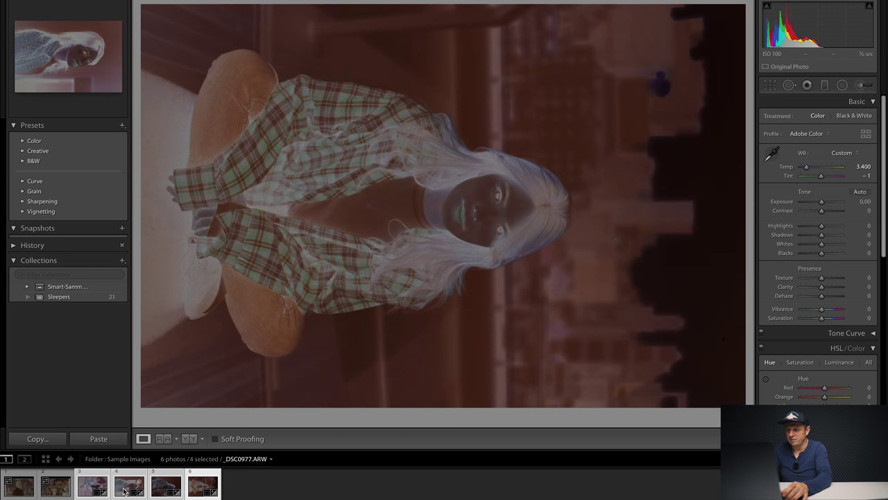
key(Left)
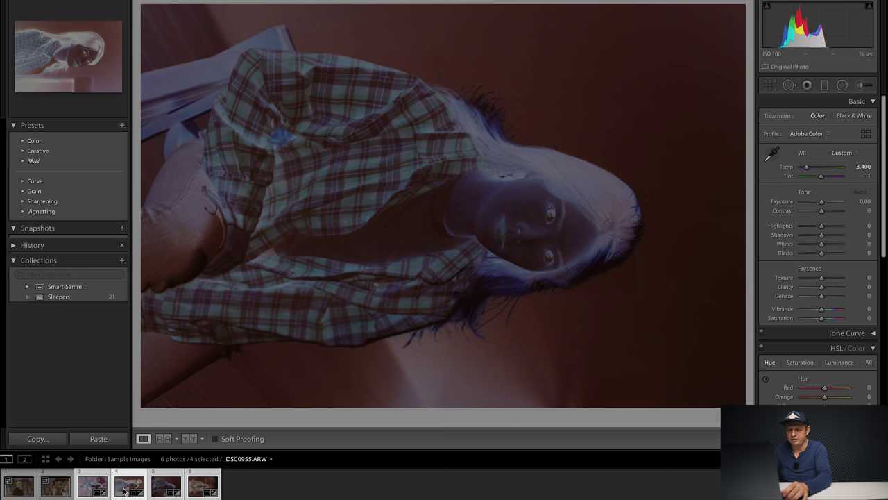
key(Left)
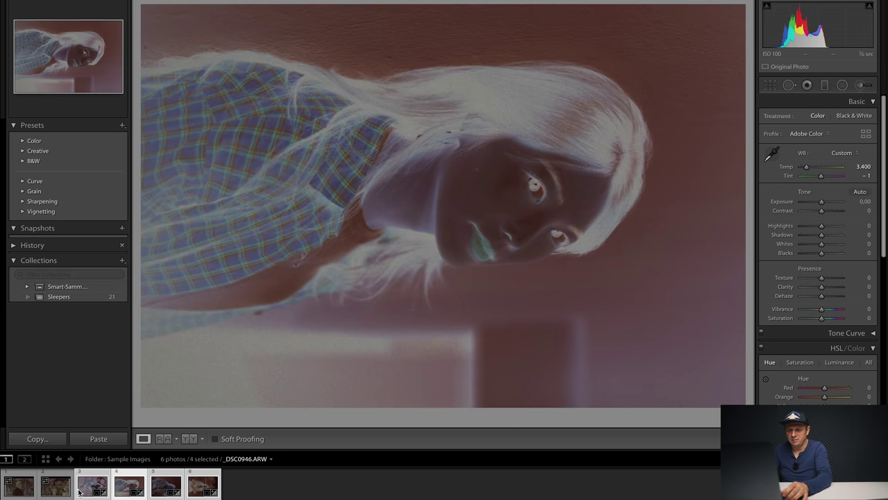
- Convert the four negatives in Negative Lab Pro with Digital Camera source, Frontier color model, pre-saturation 3 – Default and 5% border buffer
click(85, 489)
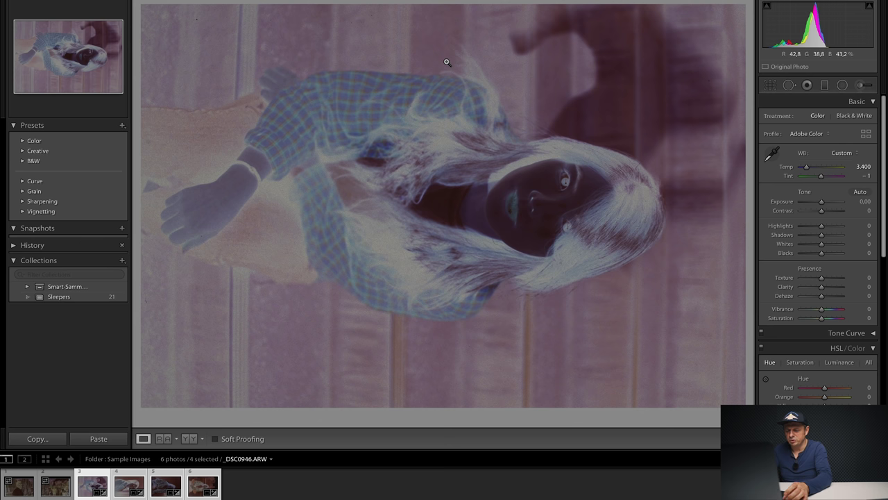
key(super+n)
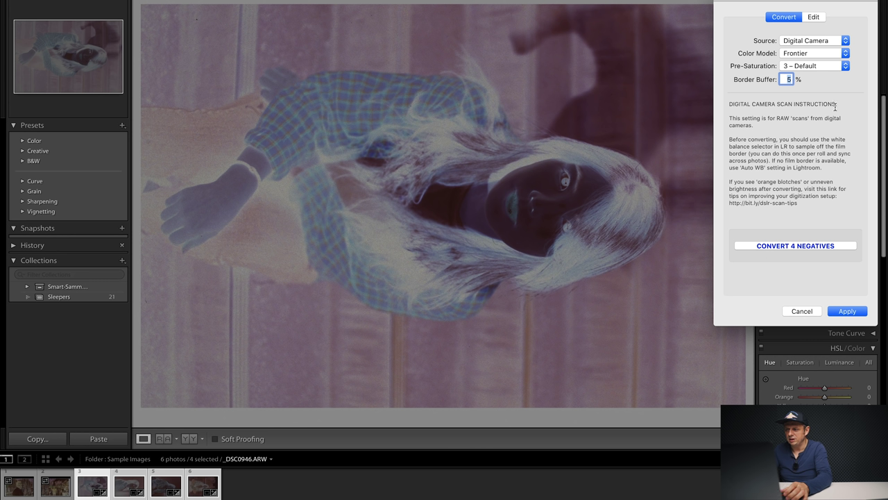
click(811, 53)
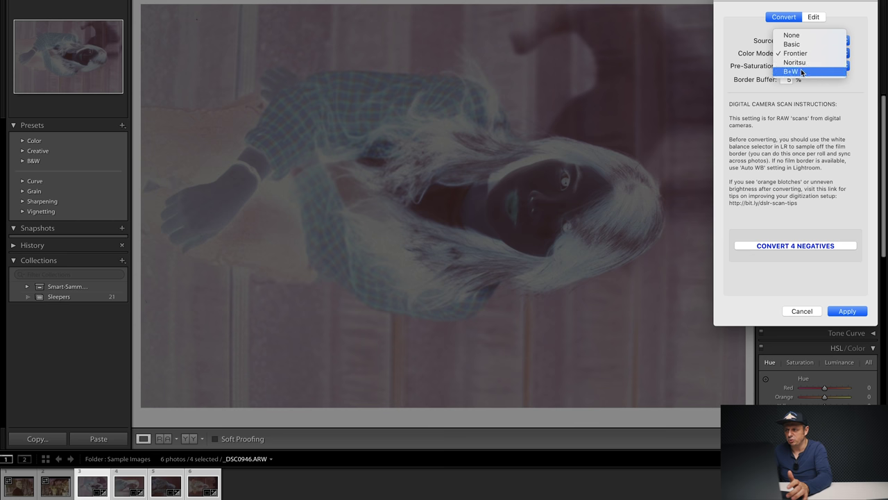
click(804, 54)
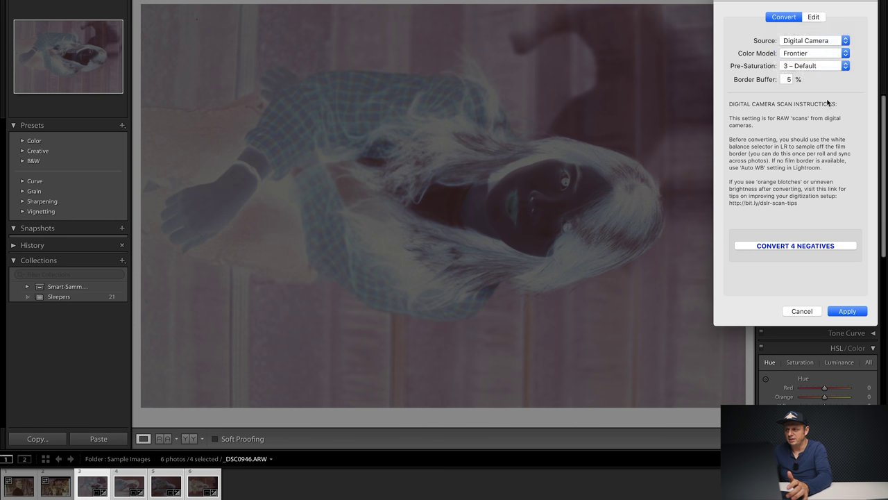
click(816, 246)
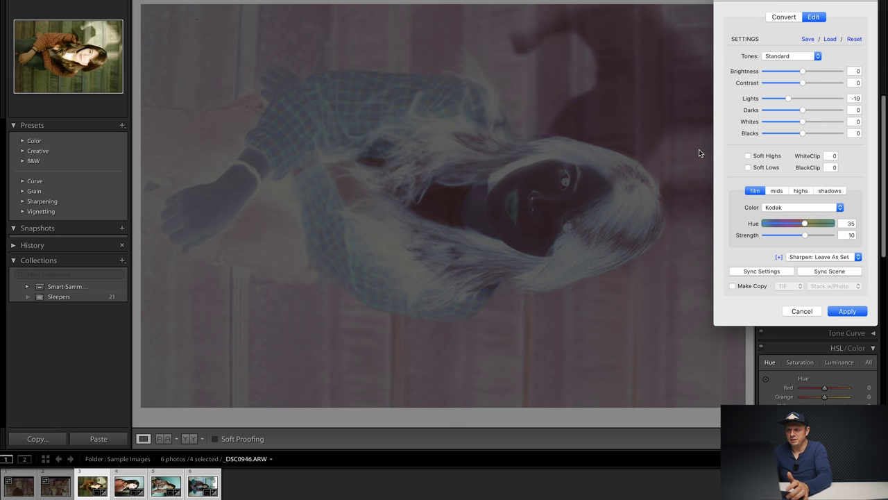
click(783, 18)
click(812, 17)
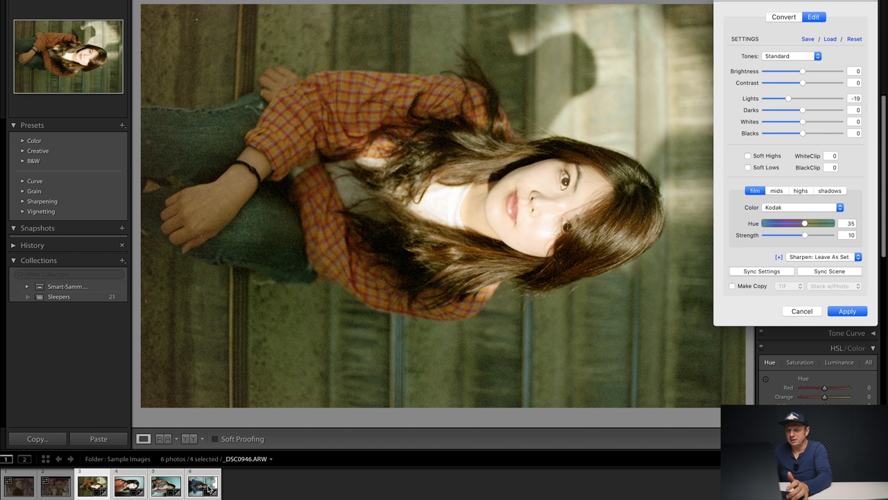
- Apply the Negative Lab Pro conversion to the four photos with Make Copy turned off
click(758, 290)
click(825, 290)
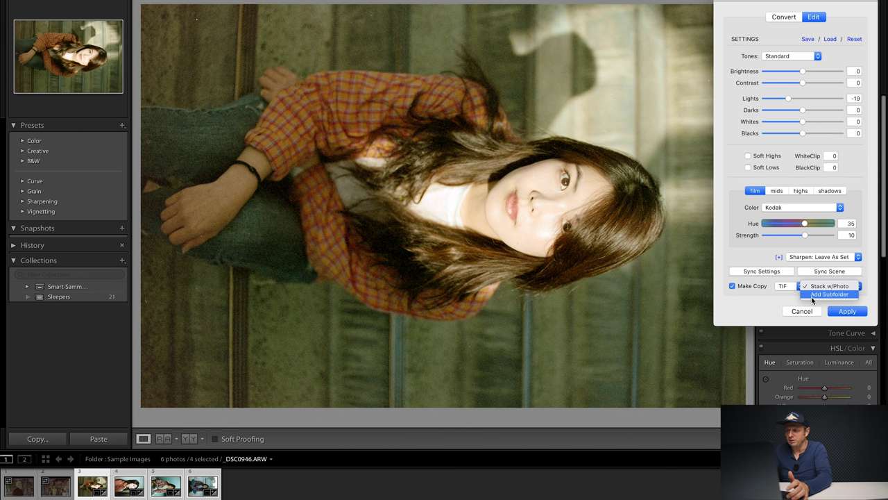
click(769, 295)
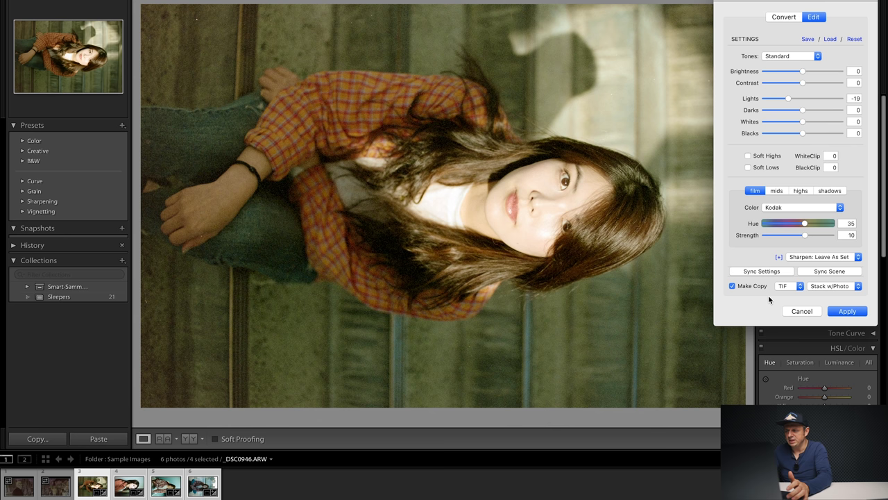
click(736, 286)
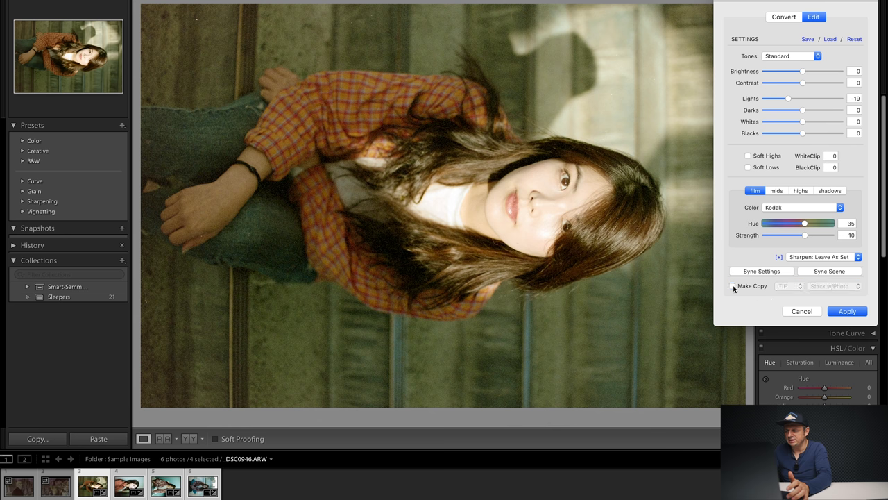
click(847, 312)
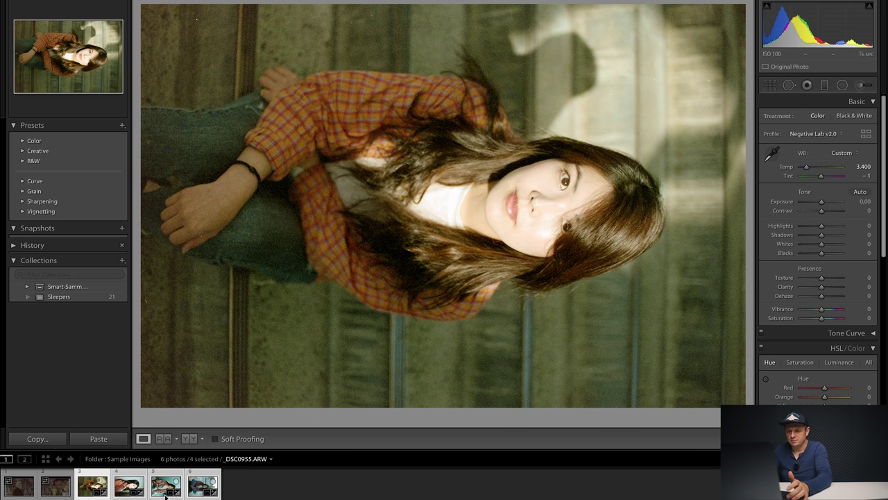
- Widen the crop of _DSC0946.ARW slightly to include a thin strip of the dark film border around the picture
click(97, 486)
click(84, 484)
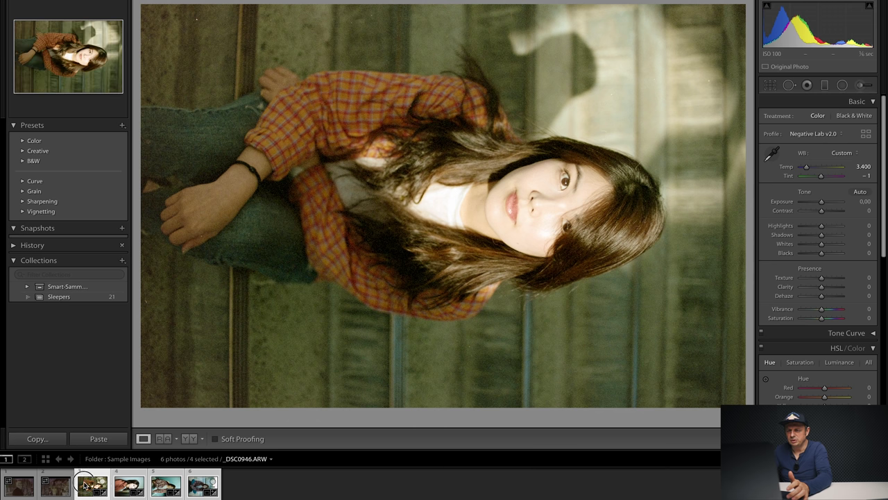
click(770, 87)
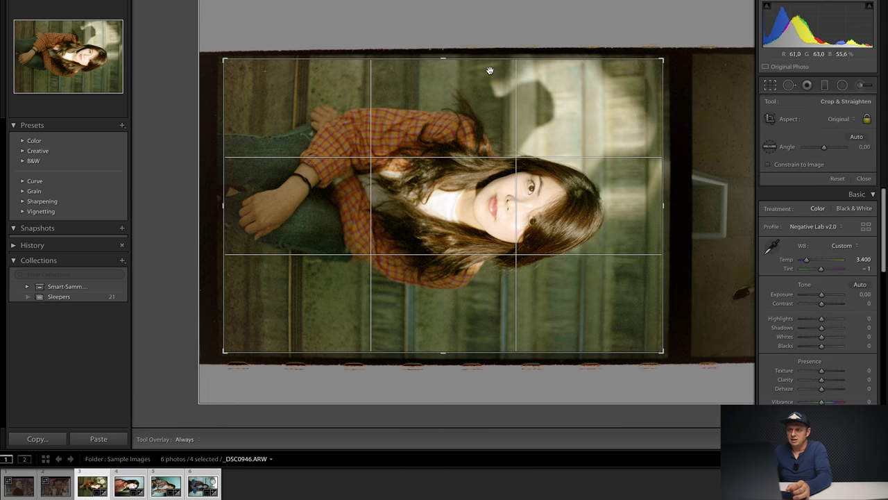
drag(454, 66, 446, 55)
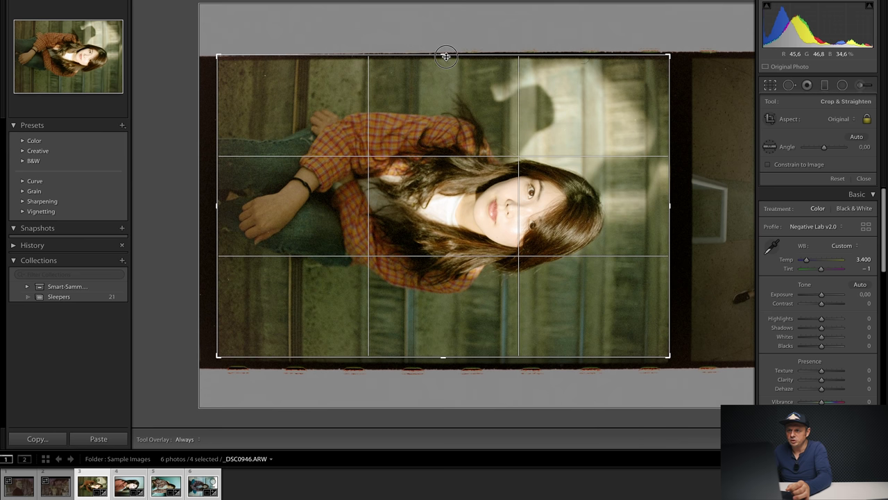
drag(449, 360, 448, 361)
click(451, 317)
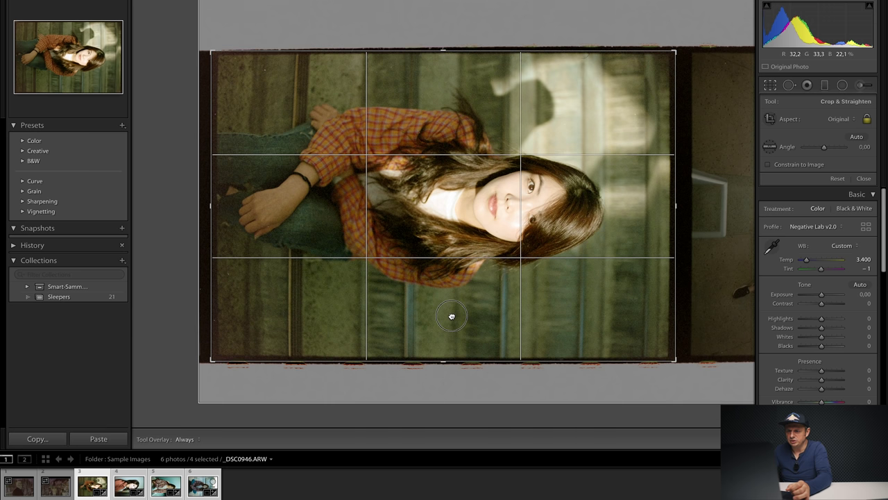
key(Return)
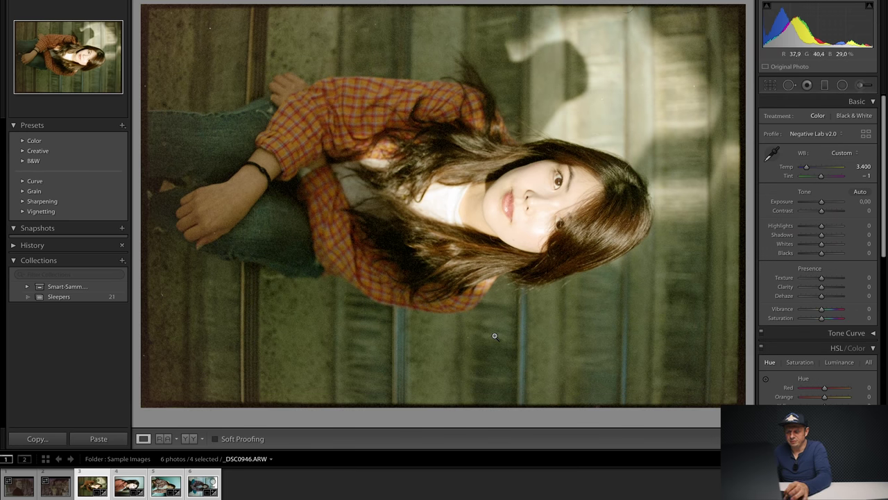
- Apply Negative Lab Pro to the four converted photos with Make Copy turned on, creating TIF copies with the Add Subfolder option
key(super+n)
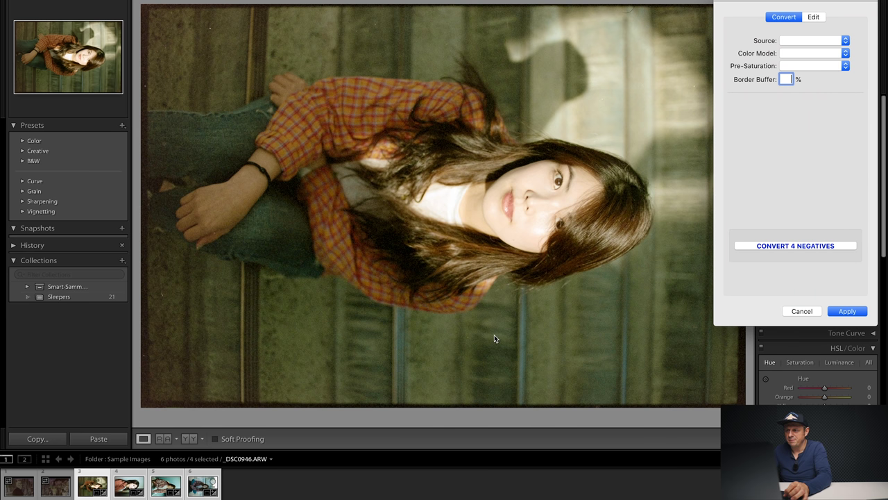
click(812, 19)
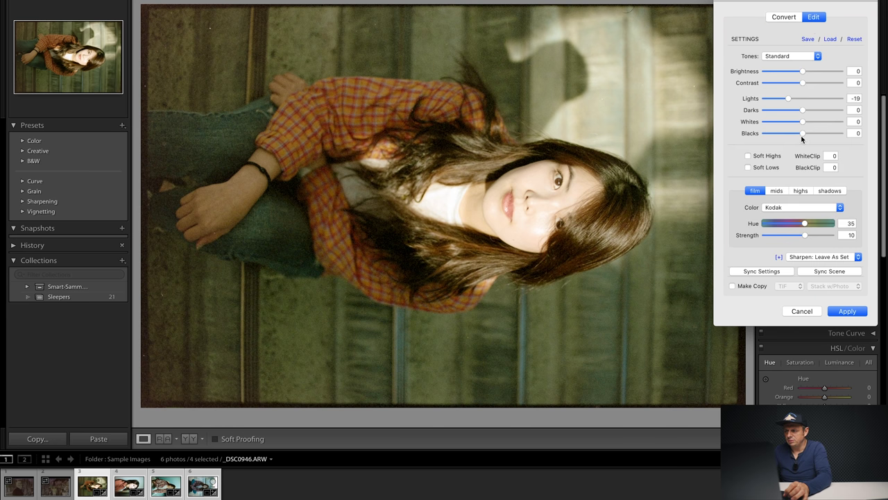
click(746, 288)
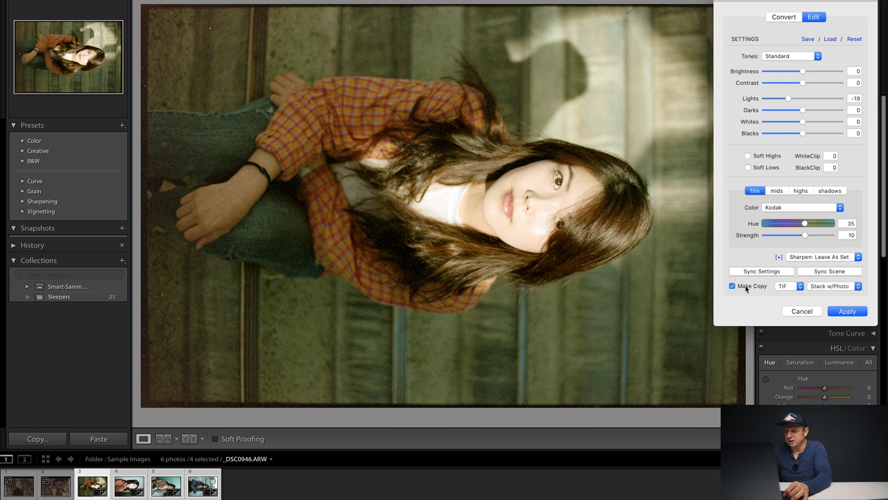
click(836, 286)
click(833, 296)
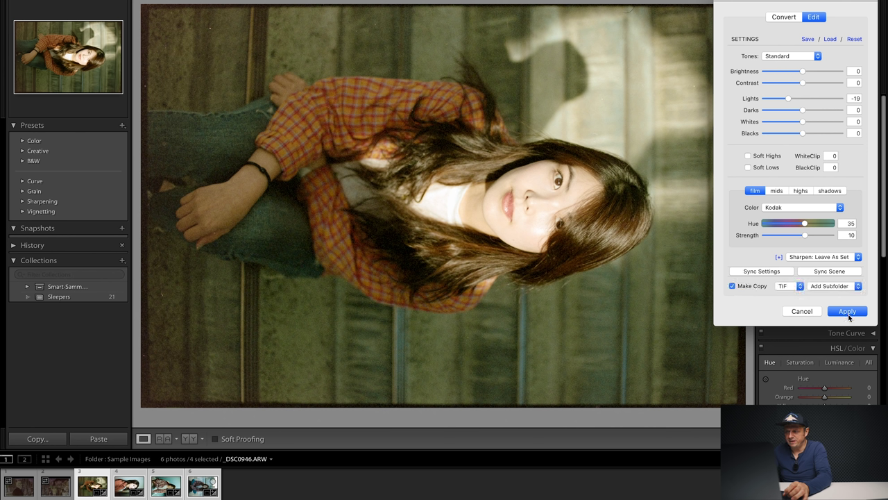
click(850, 311)
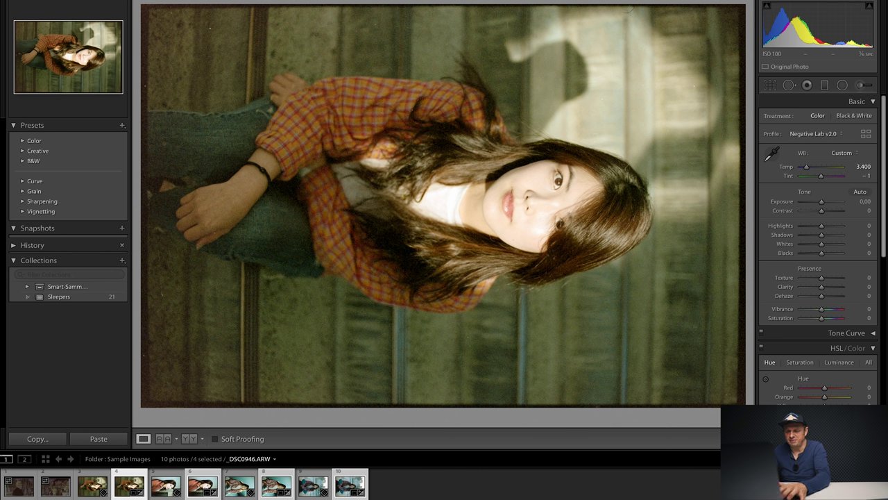
- Display the TIF copies in the positives subfolder of Sample Images and show the first one for developing
key(e)
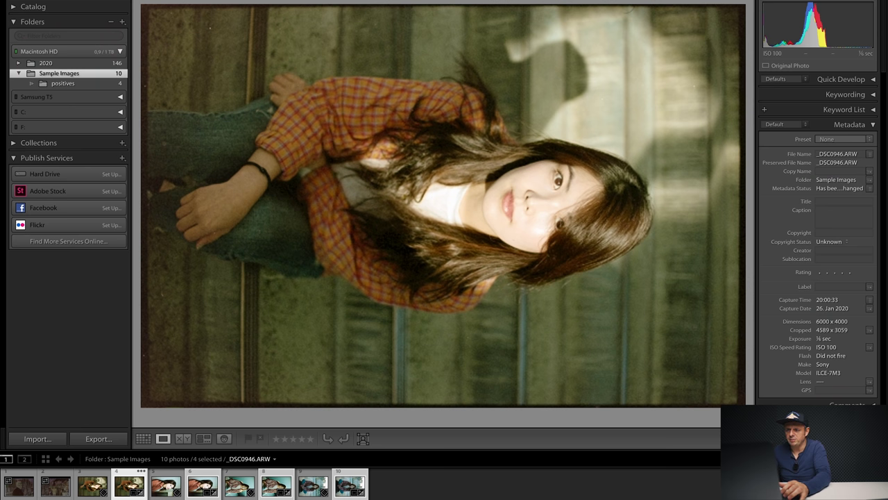
click(69, 83)
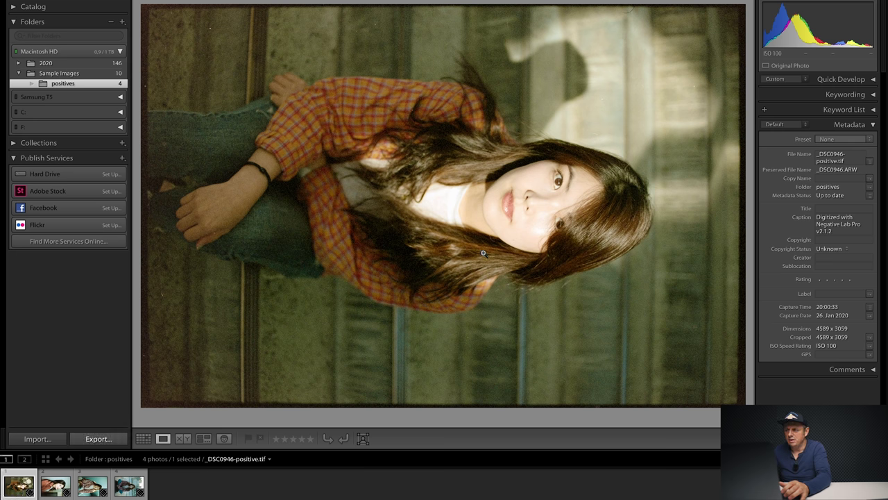
key(d)
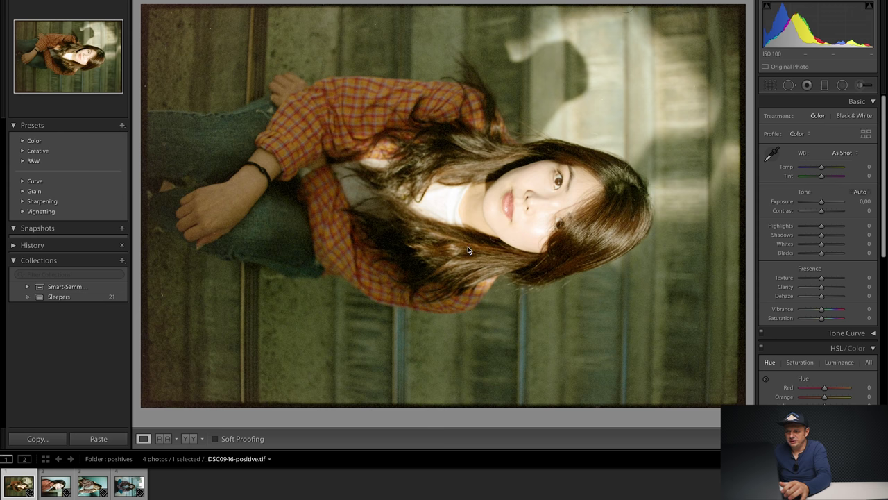
- Rotate each of the four positive TIF photos 90° counterclockwise so the portraits stand upright
key(e)
click(328, 437)
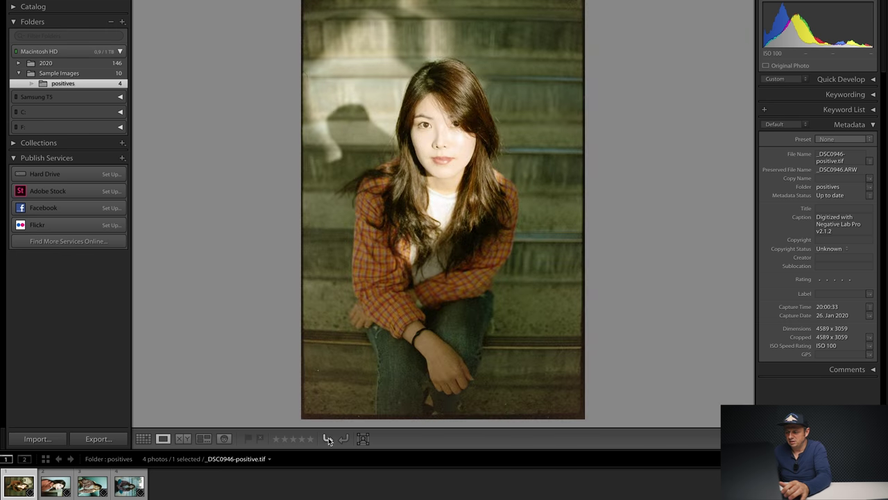
key(Right)
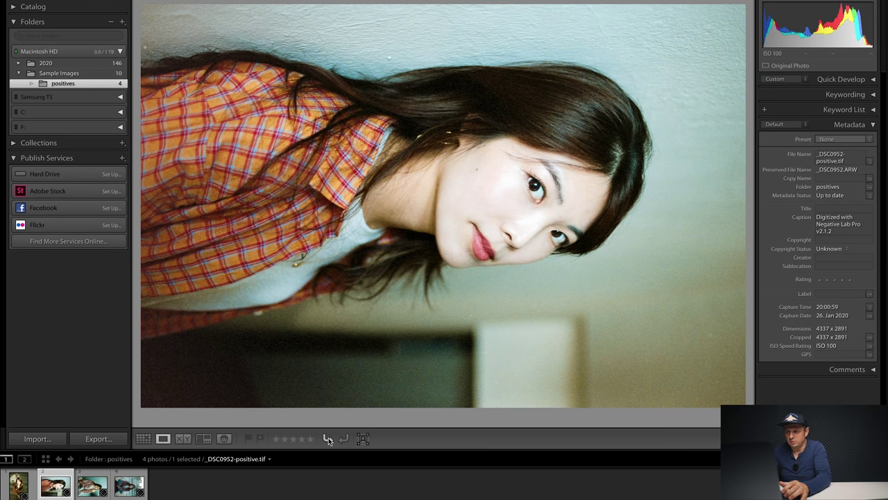
click(328, 437)
key(Right)
click(328, 437)
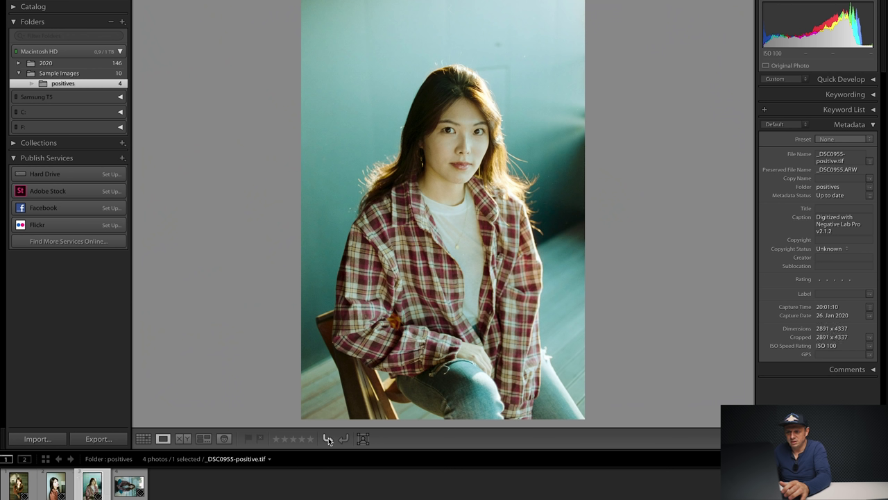
key(Right)
click(328, 437)
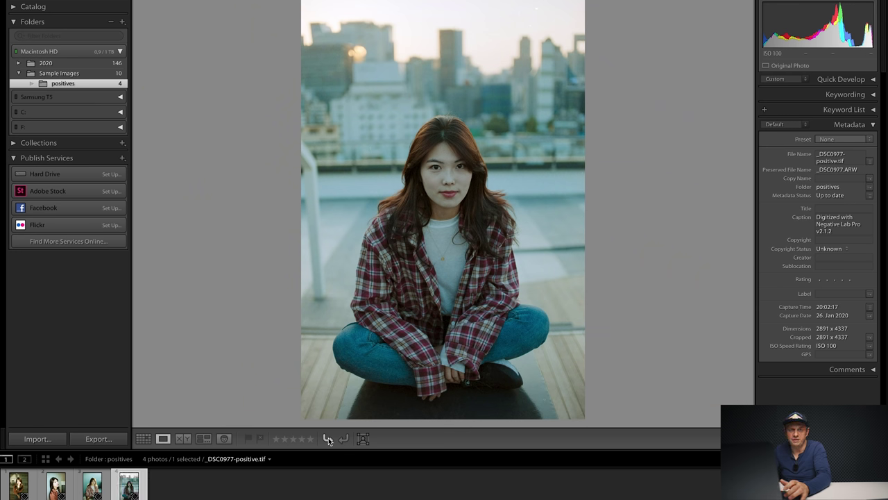
- Return to _DSC0946-positive.tif and set its exposure to −0,55 and contrast to +22
key(Left)
key(Left)
key(Left)
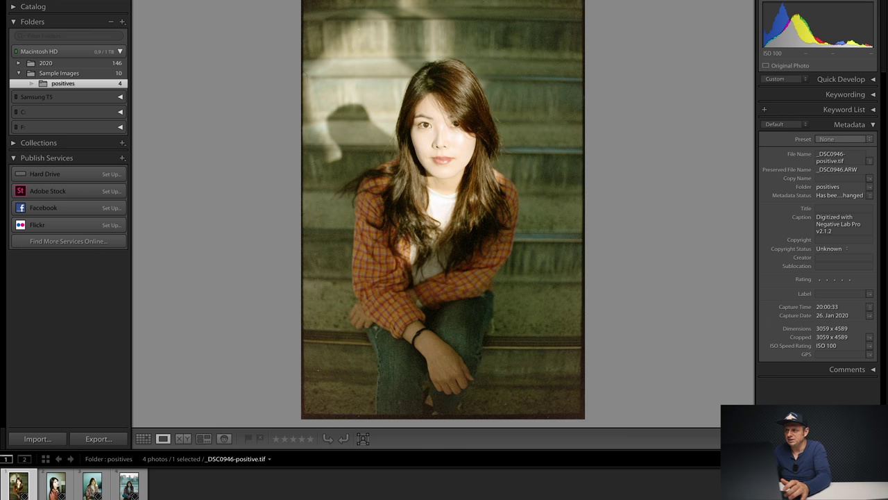
key(d)
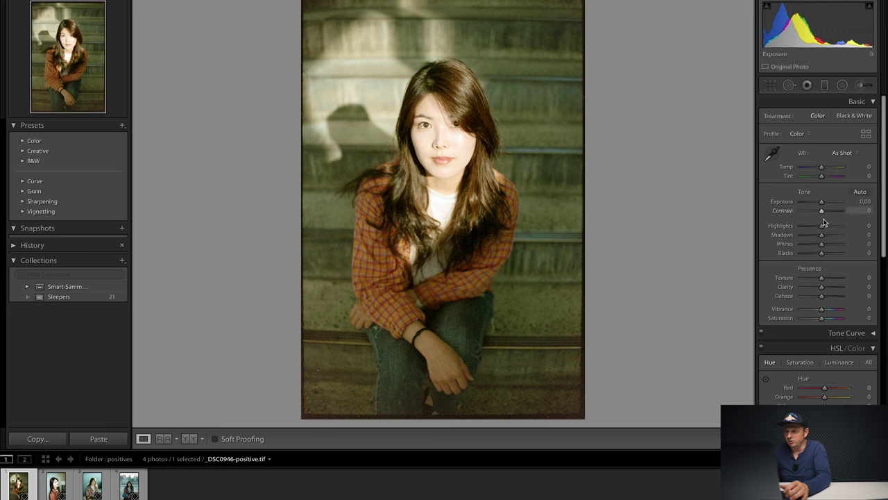
drag(823, 206, 821, 206)
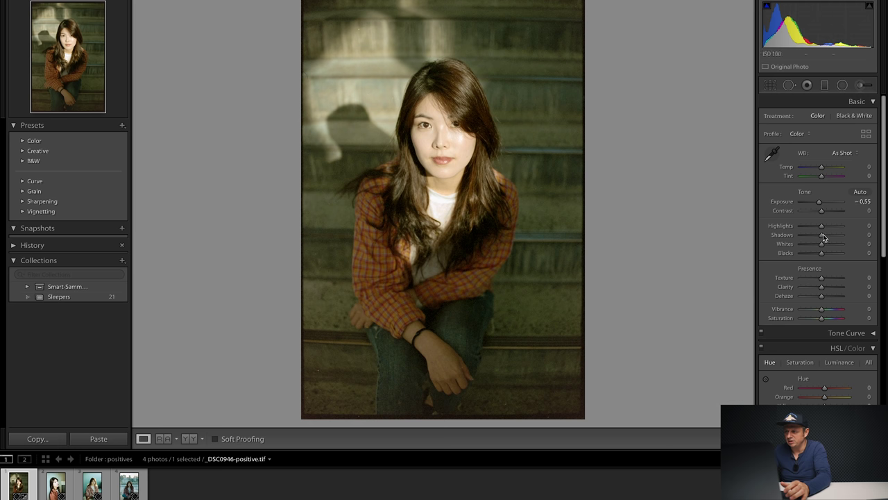
drag(823, 211, 828, 216)
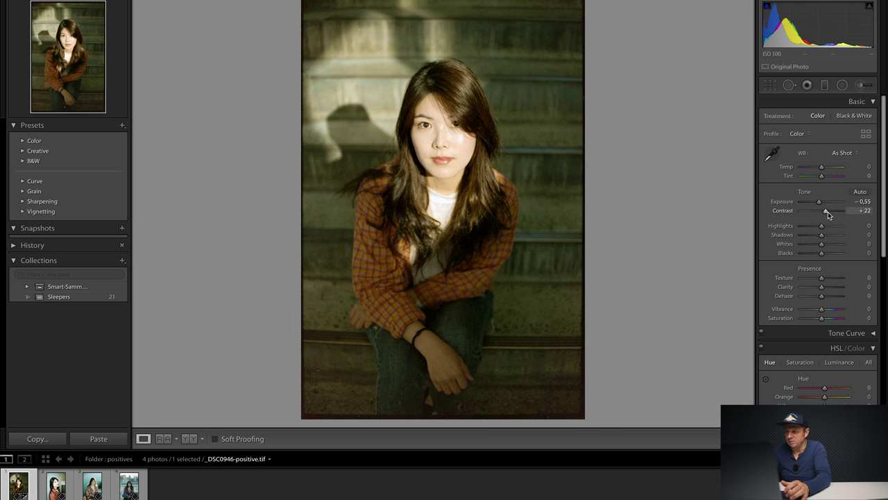
drag(821, 176, 823, 175)
click(772, 154)
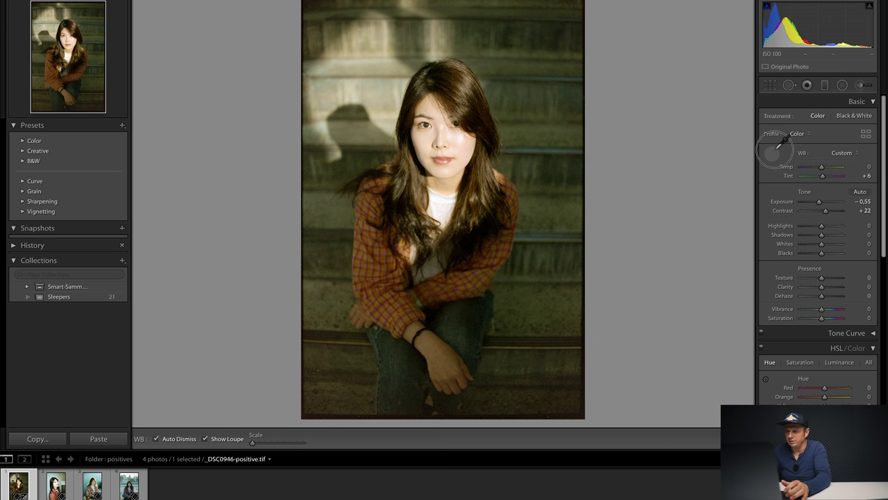
click(439, 197)
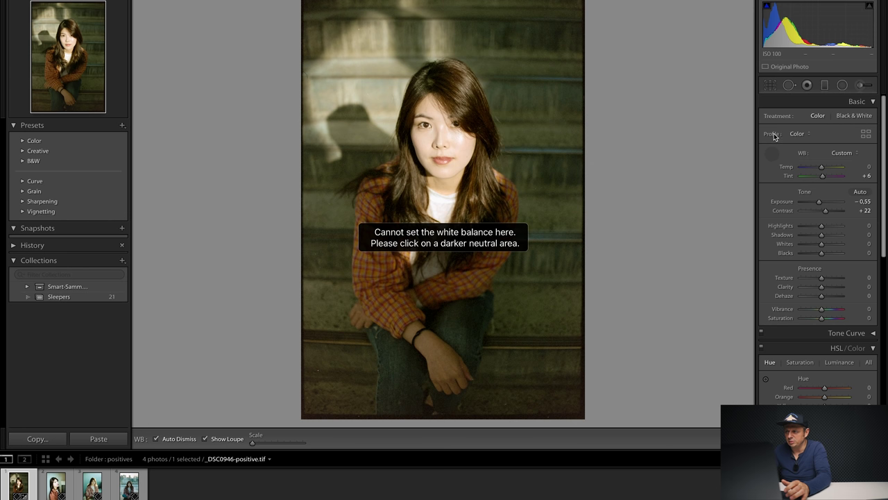
click(771, 154)
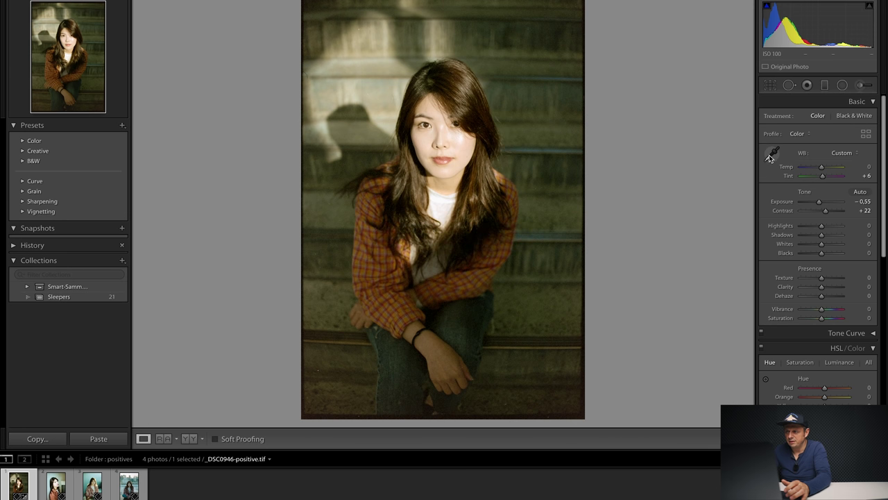
click(772, 155)
click(455, 197)
click(842, 154)
click(842, 138)
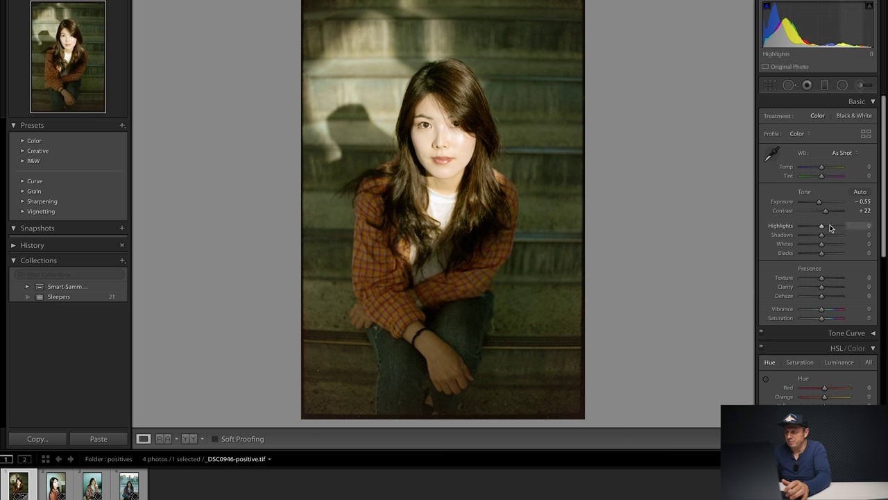
- Set saturation to +14 and darken the bottom of _DSC0946-positive.tif with a graduated filter, its effects reset and Blacks at −20
drag(821, 321, 825, 321)
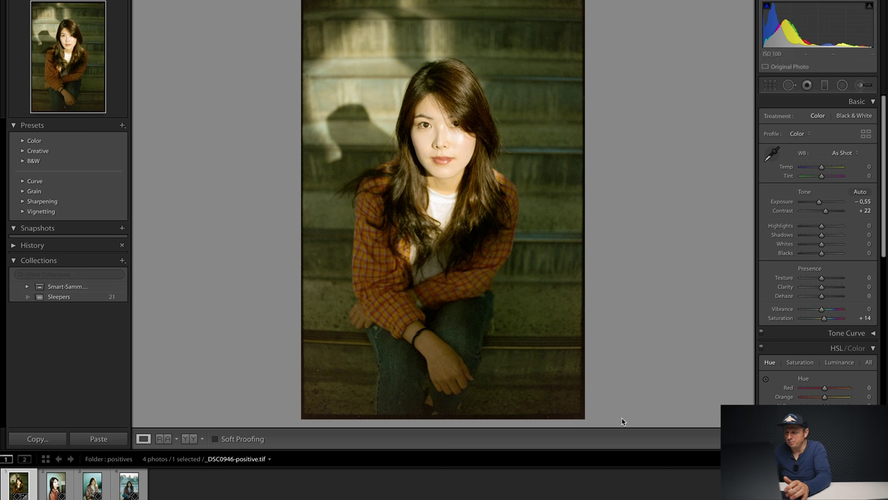
click(824, 85)
drag(447, 421, 446, 323)
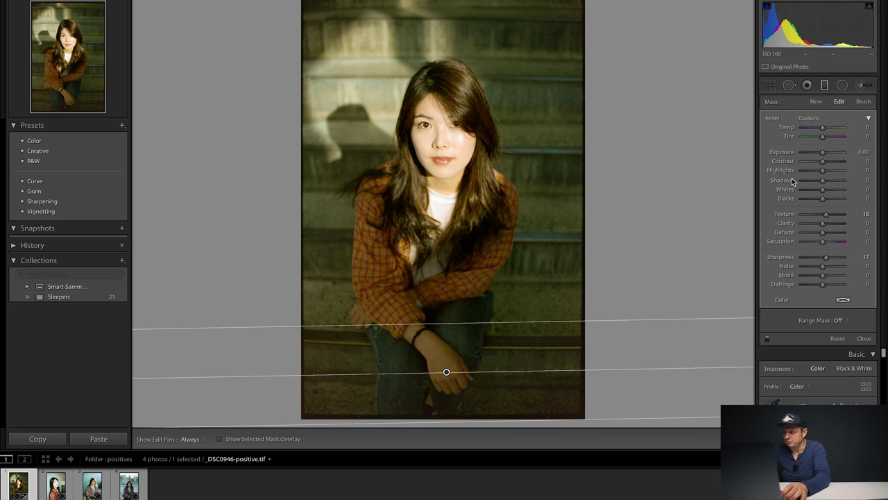
alt+click(773, 118)
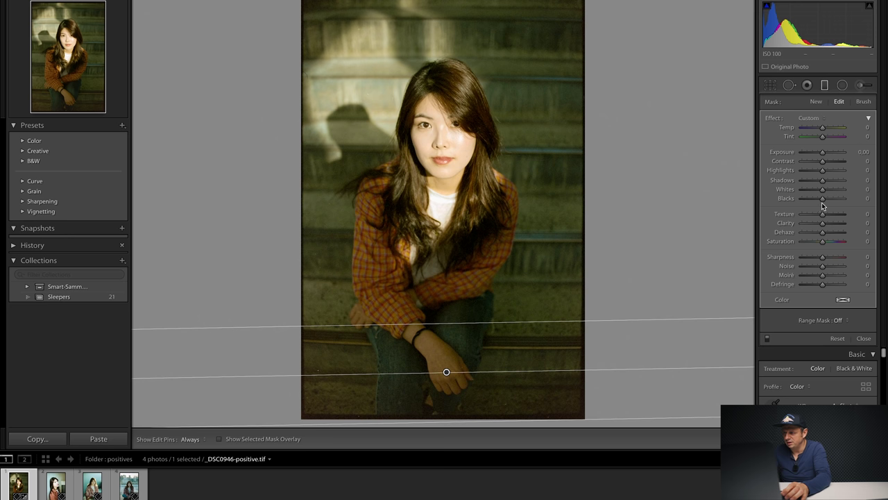
drag(823, 200, 819, 202)
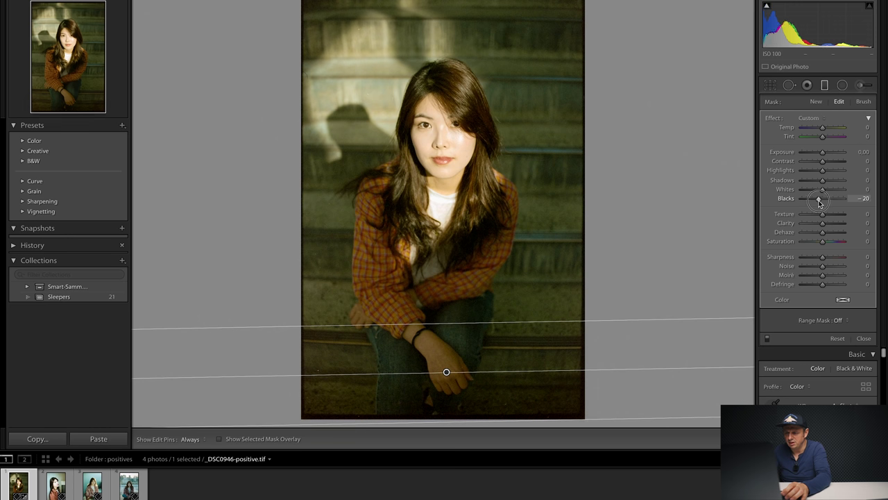
click(864, 339)
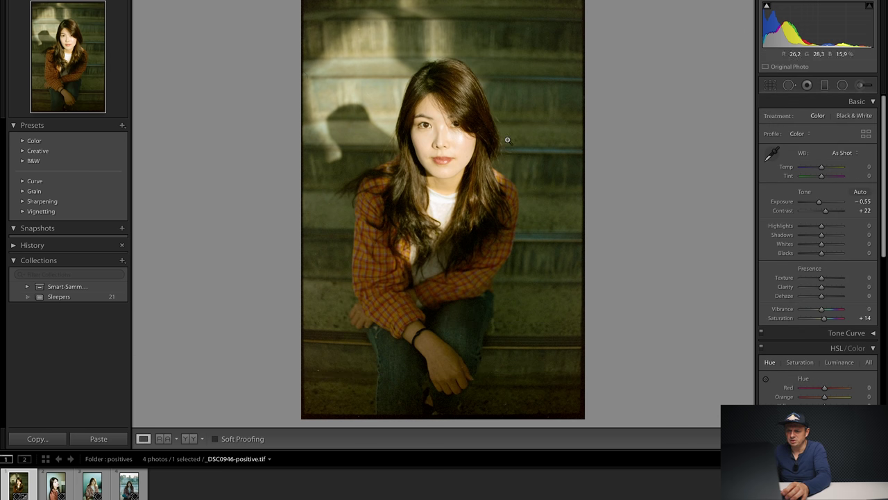
- Set the exposure of _DSC0952-positive.tif to −0,45 and its color temperature to +9
click(43, 493)
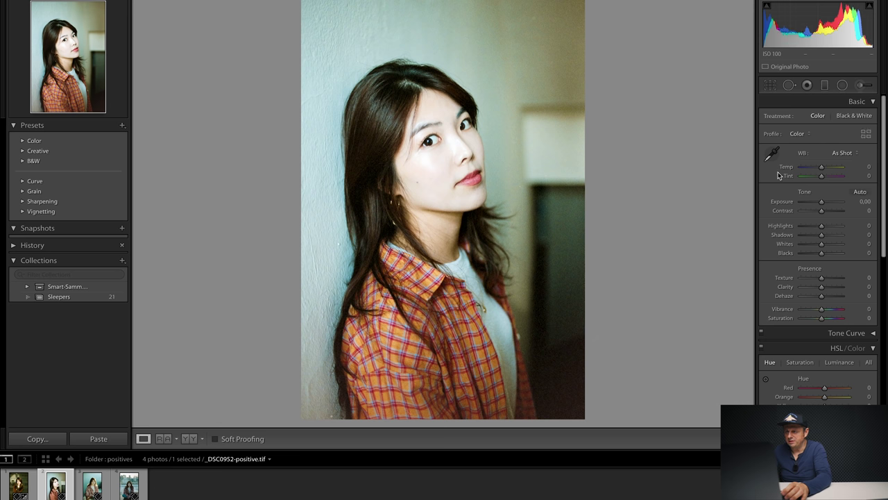
drag(823, 202, 820, 203)
drag(824, 171, 826, 172)
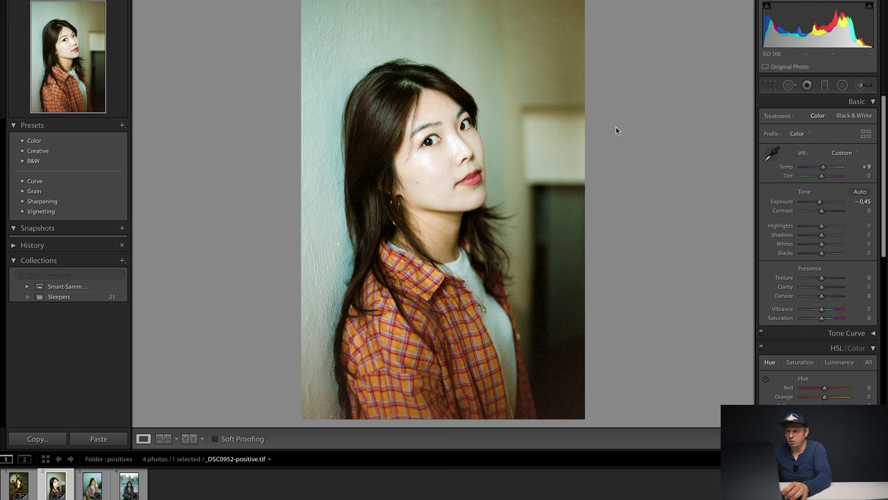
- Give _DSC0955-positive.tif an Auto white balance, and set its contrast to +41 and tint to +30
key(Right)
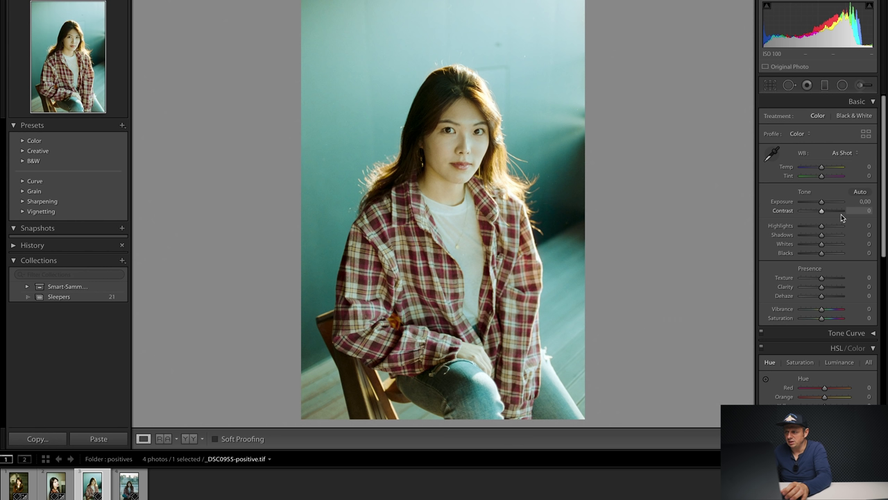
click(837, 155)
click(838, 159)
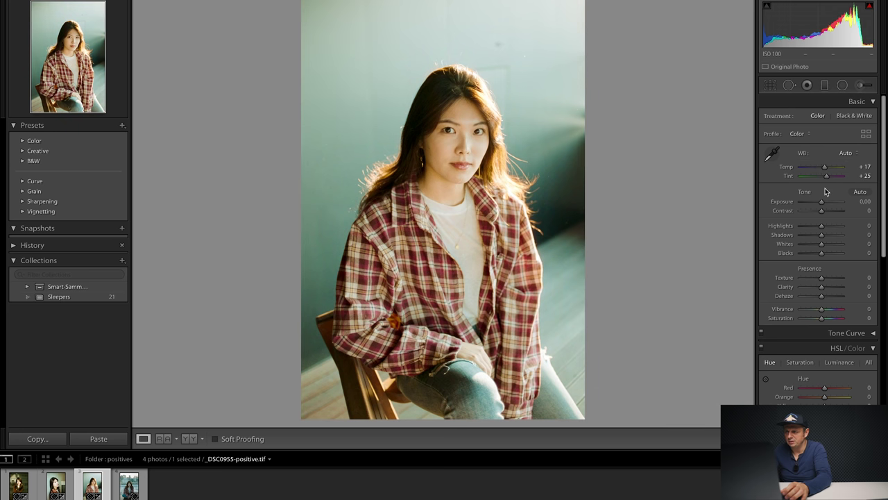
drag(822, 211, 831, 211)
drag(827, 176, 830, 180)
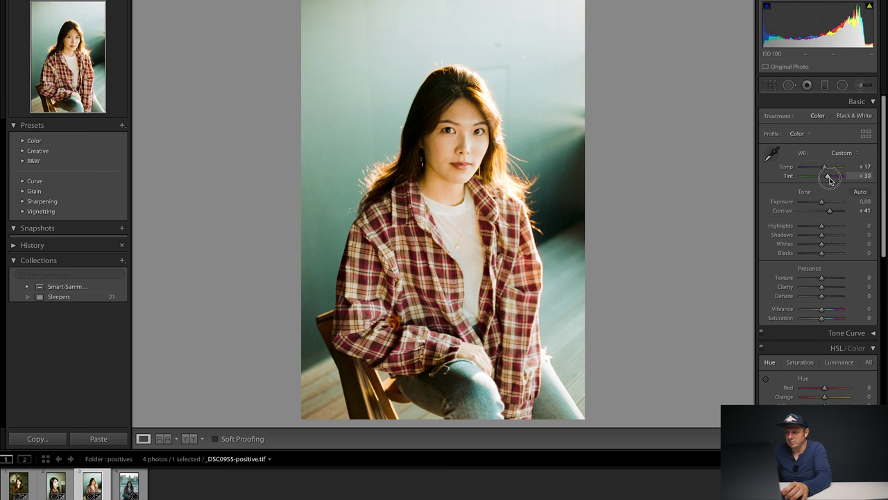
drag(830, 179, 830, 180)
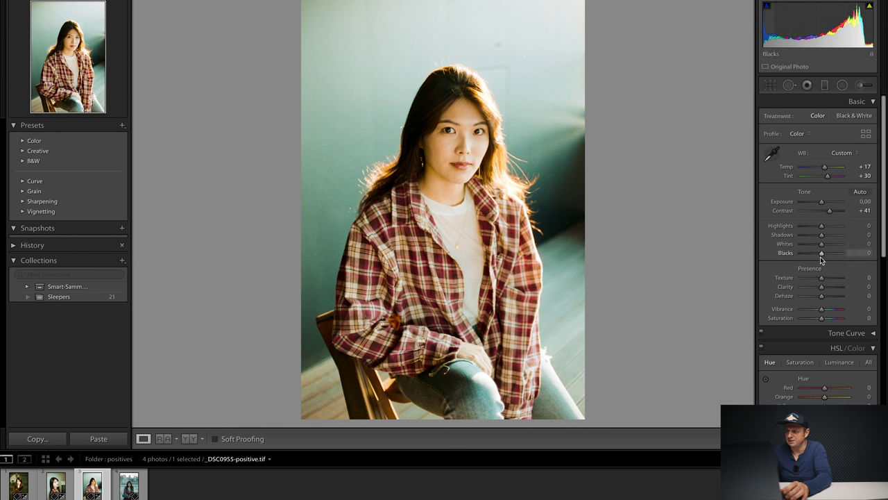
- Fine-tune the contrast of _DSC0955-positive.tif to +43 and lift its shadows to +35
drag(830, 211, 833, 214)
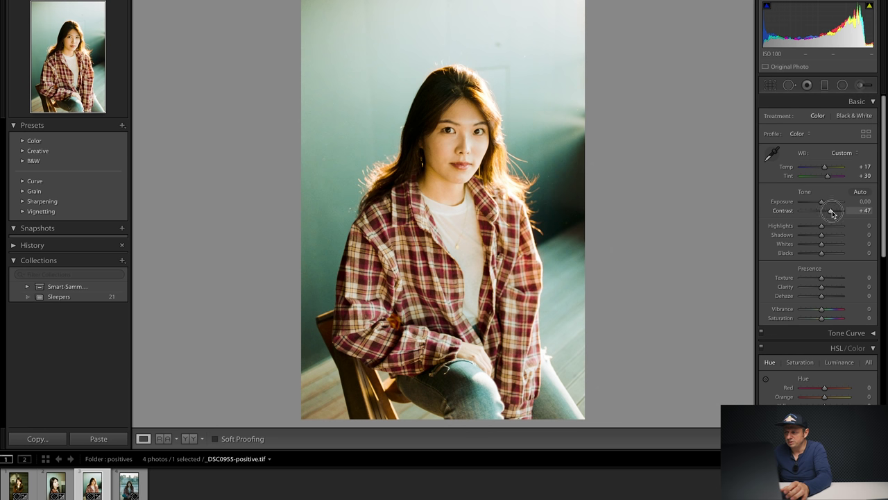
mouse_move(870, 11)
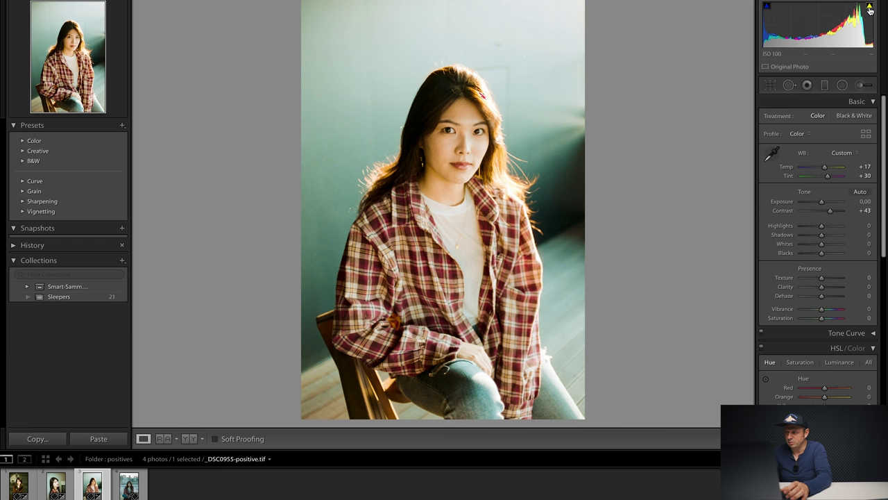
drag(822, 237, 829, 236)
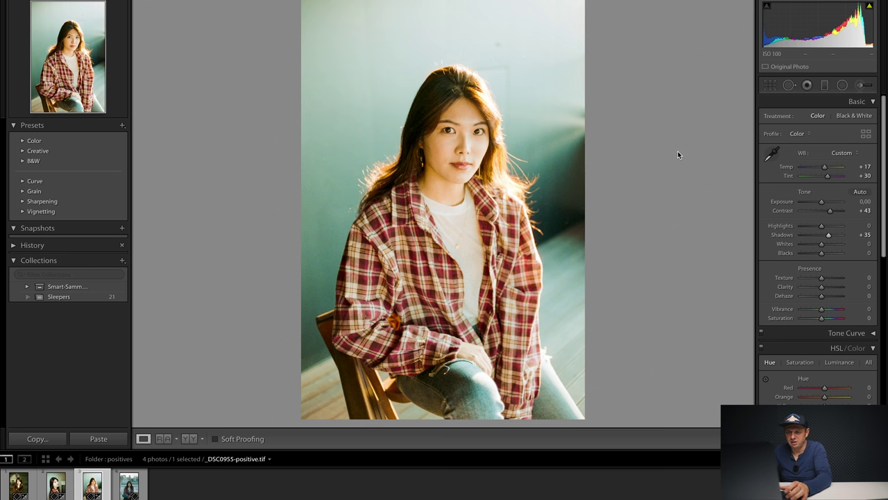
- Sample the white balance of _DSC0977-positive.tif from the woman's white shirt, and set exposure +0,55, contrast +53 and shadows +15
key(Right)
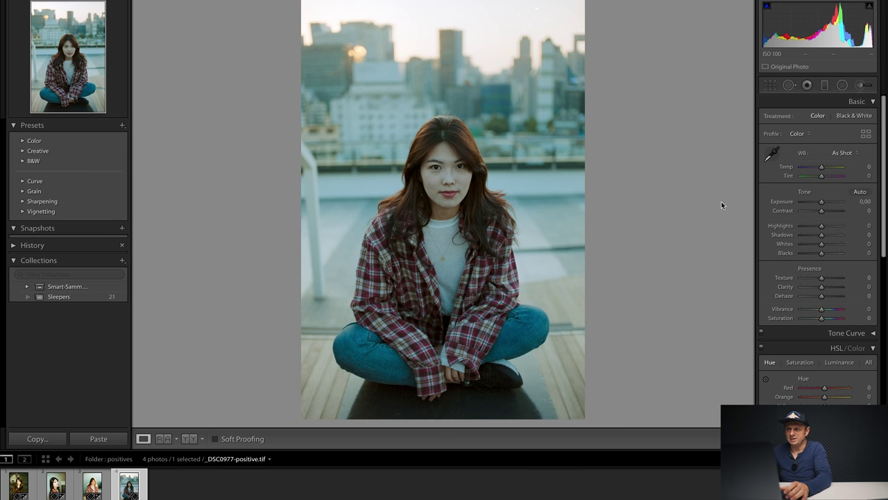
click(772, 153)
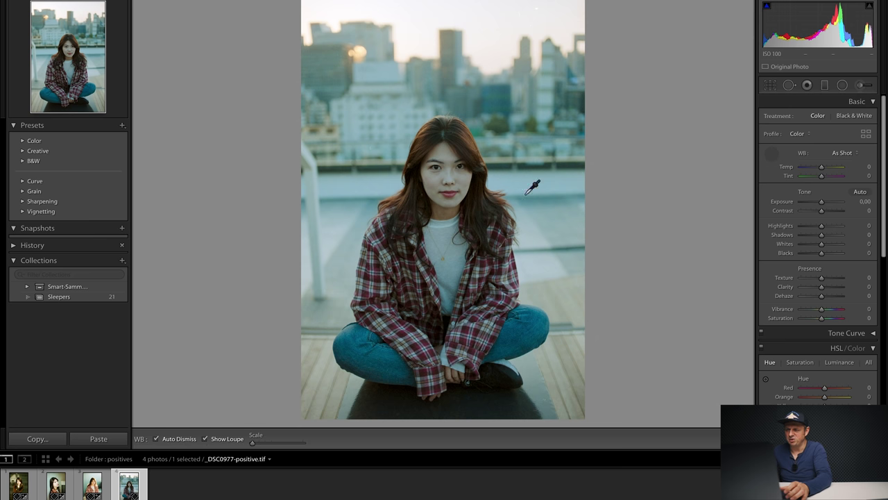
click(442, 225)
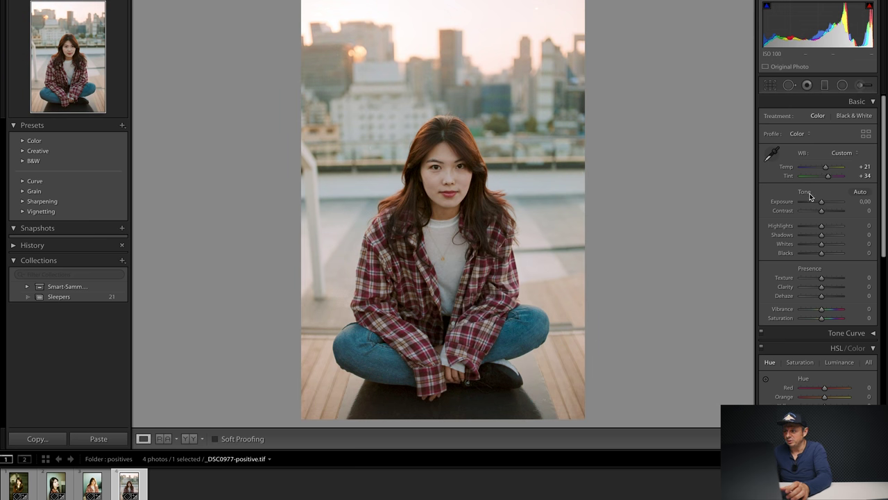
drag(823, 202, 827, 240)
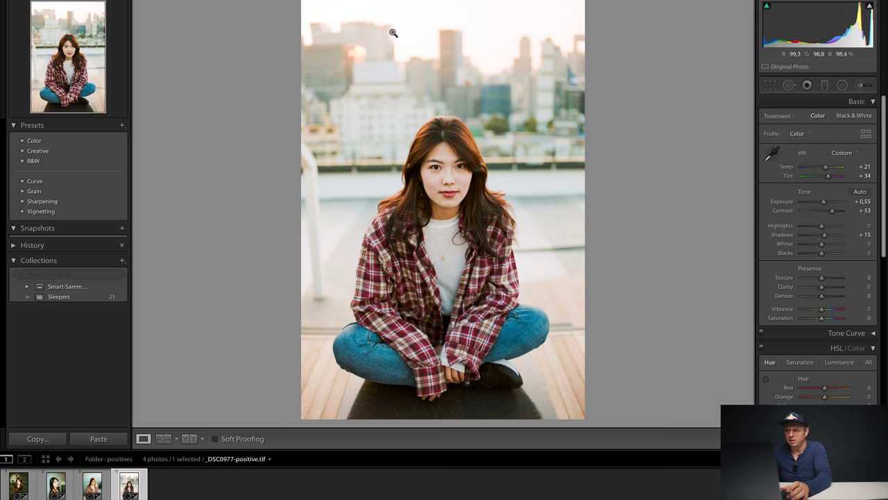
- Darken the sky of _DSC0977-positive.tif with a graduated filter, its effects reset, Exposure at −0,61 and Highlights at −72
click(824, 85)
drag(445, 1, 445, 197)
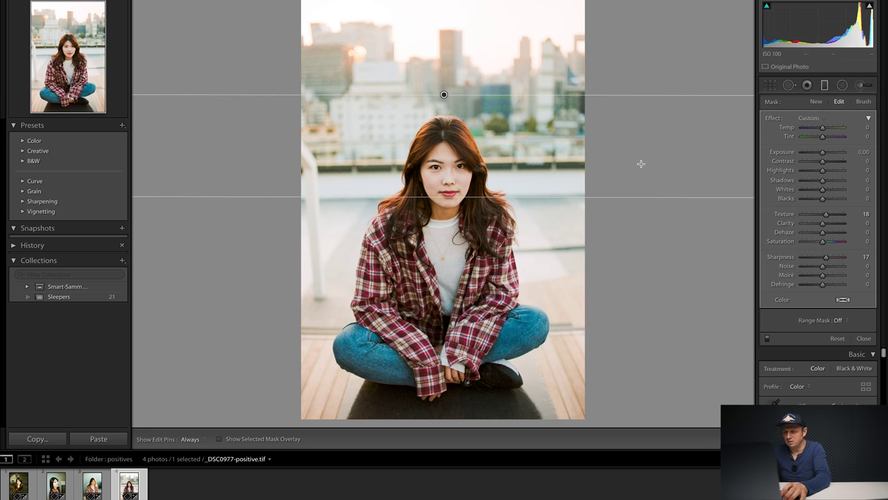
key(alt)
click(775, 120)
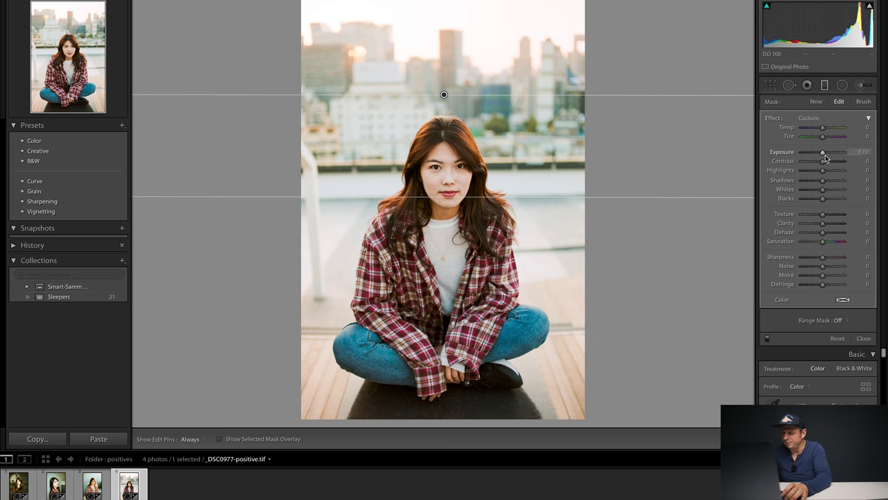
mouse_move(822, 170)
mouse_down()
mouse_move(807, 173)
mouse_move(821, 154)
mouse_up()
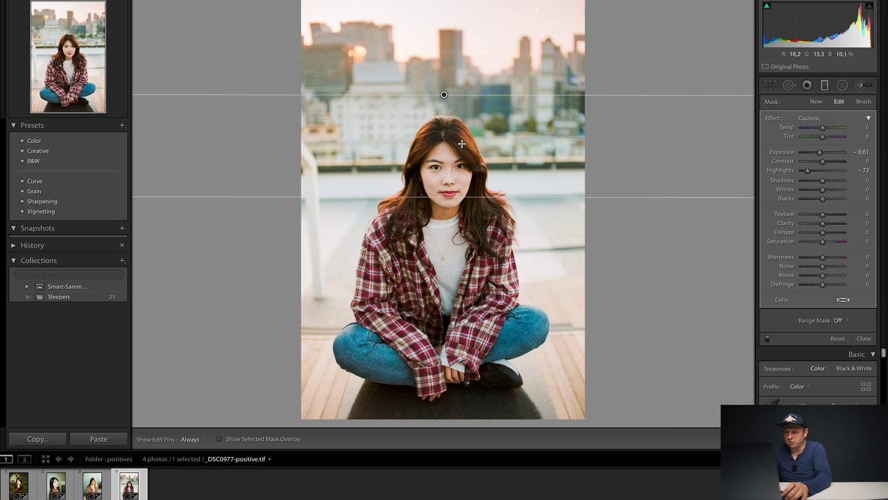
- Erase the graduated filter over the woman's head with a size 11 brush, and close the filter
click(863, 101)
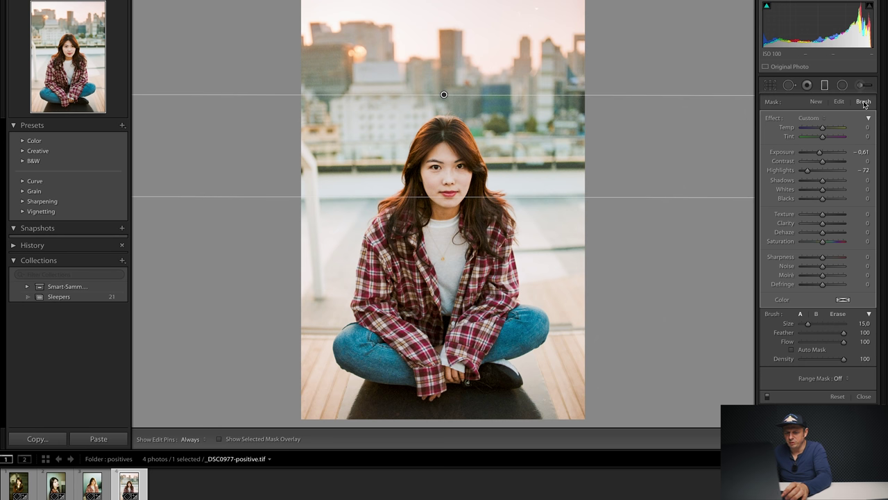
key(alt)
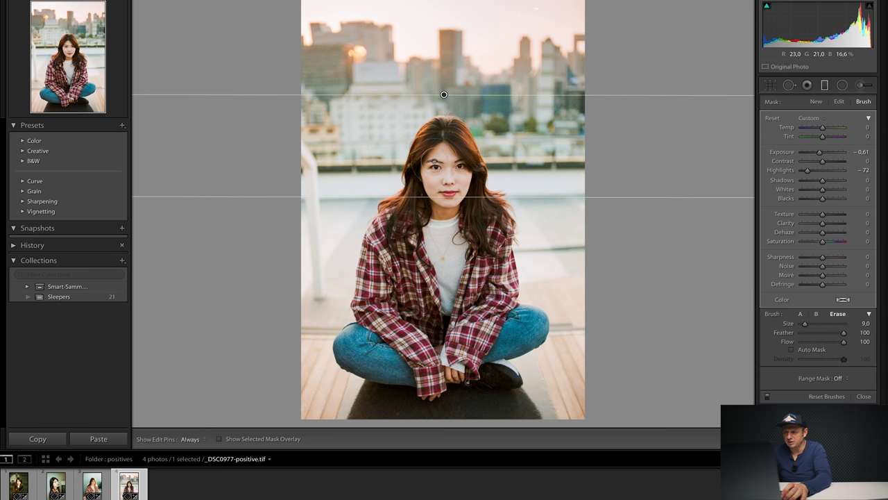
scroll(444, 95, up, 2)
key(h)
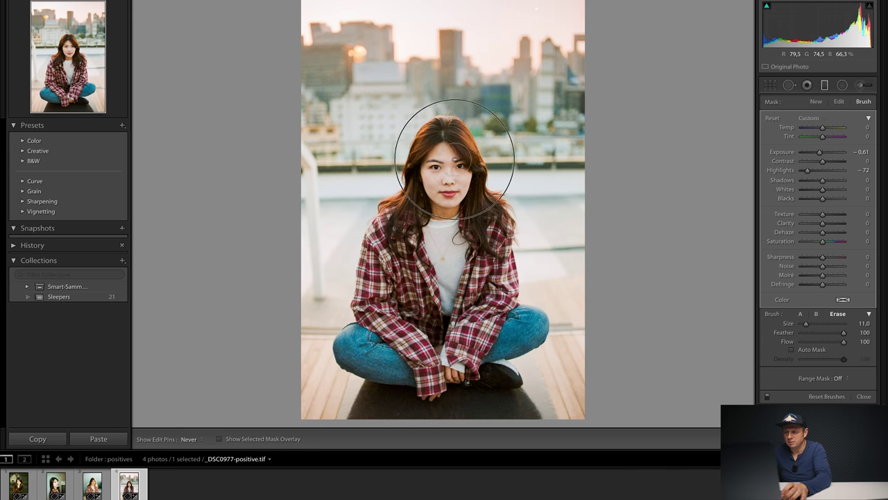
key(h)
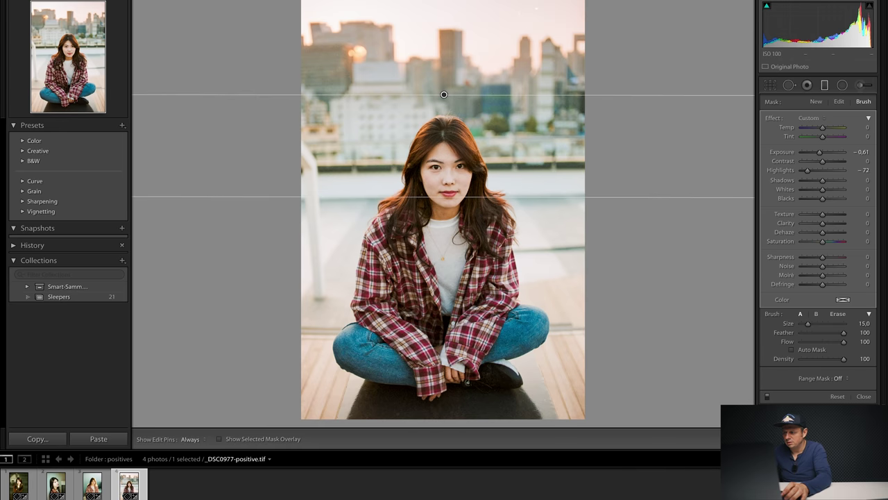
click(864, 396)
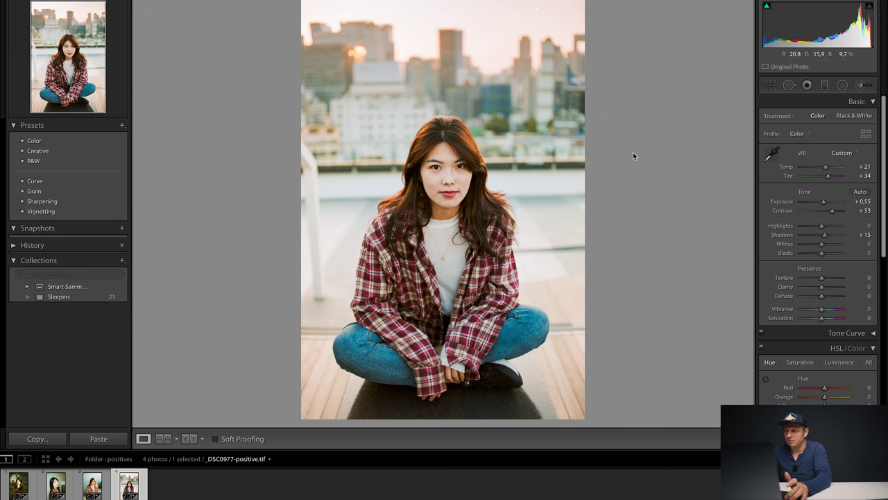
- Open the Sample Images folder in the Library and compare the negatives _DSC0936.ARW and _DSC0937.ARW
key(e)
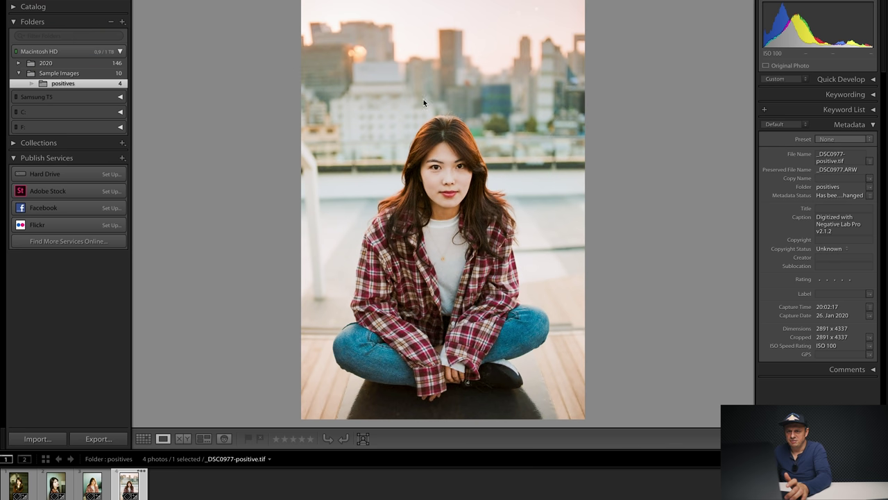
click(66, 75)
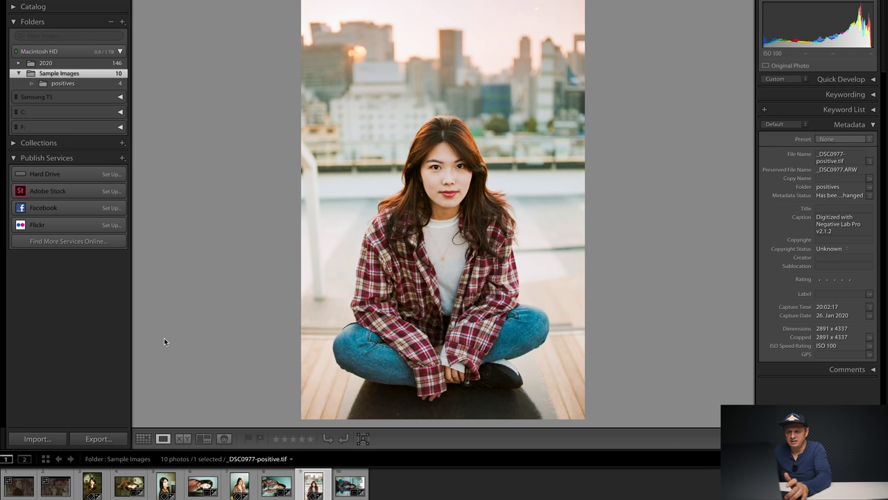
click(19, 493)
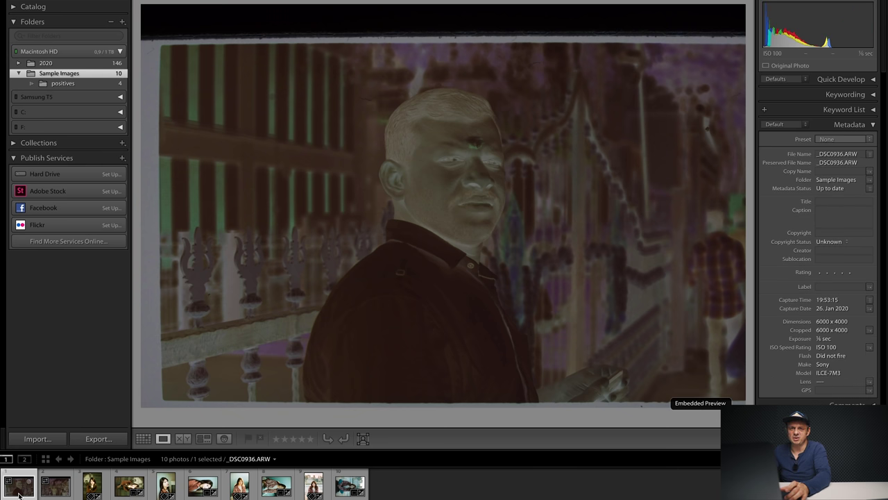
key(Right)
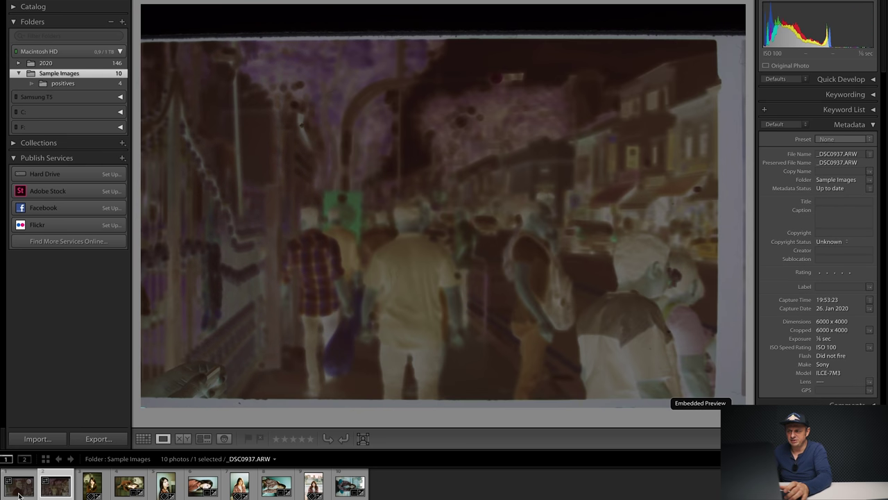
click(19, 494)
key(Right)
click(19, 493)
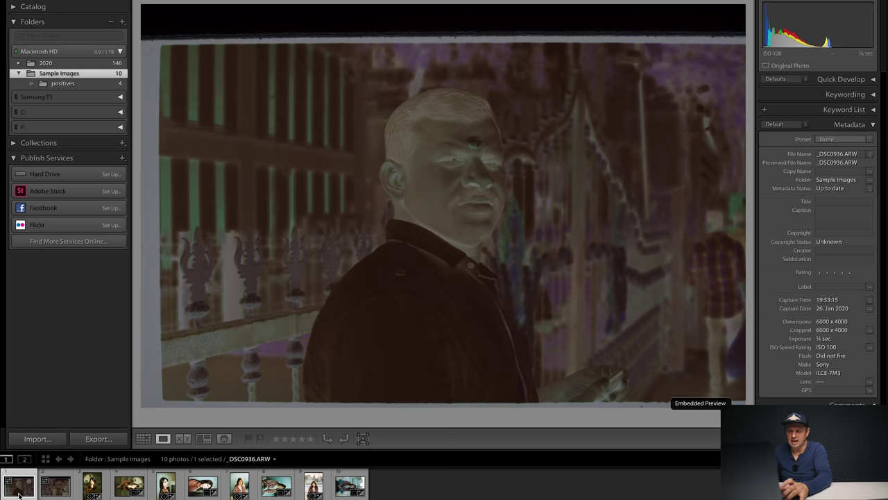
- Merge _DSC0936.ARW and _DSC0937.ARW into a spherical panorama with Auto Settings turned off
key(shift+Right)
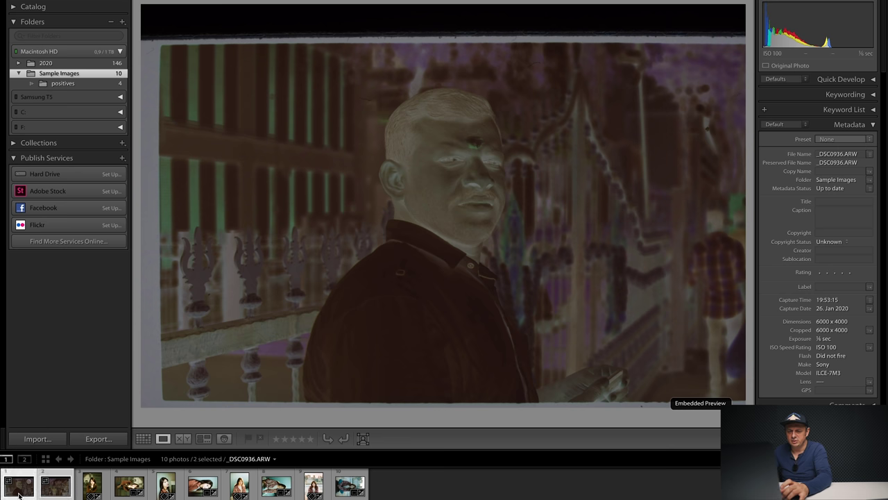
key(Left)
key(Right)
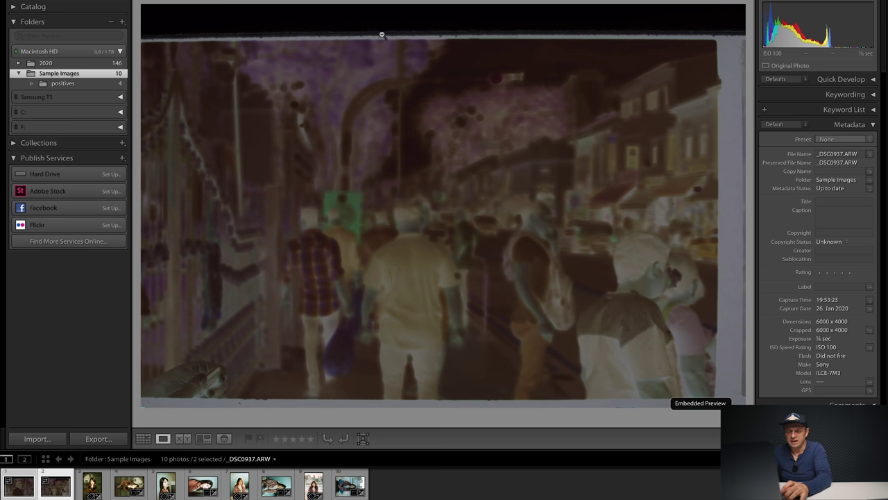
right_click(54, 493)
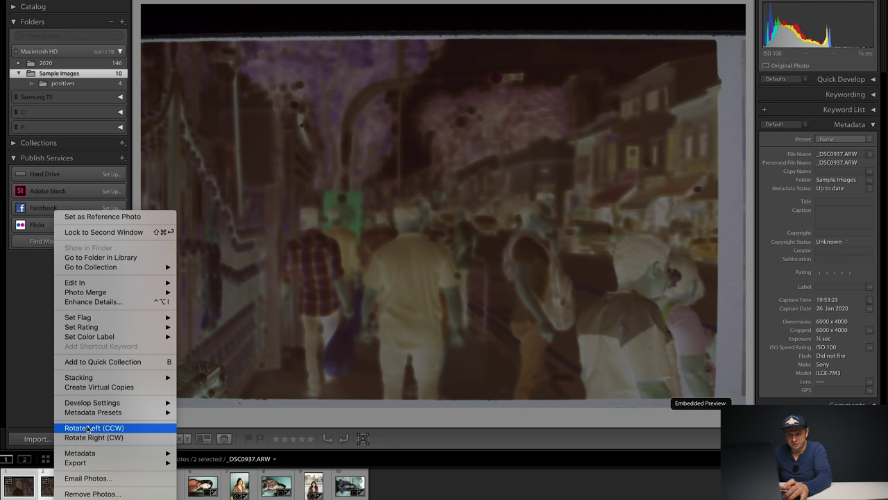
mouse_move(98, 295)
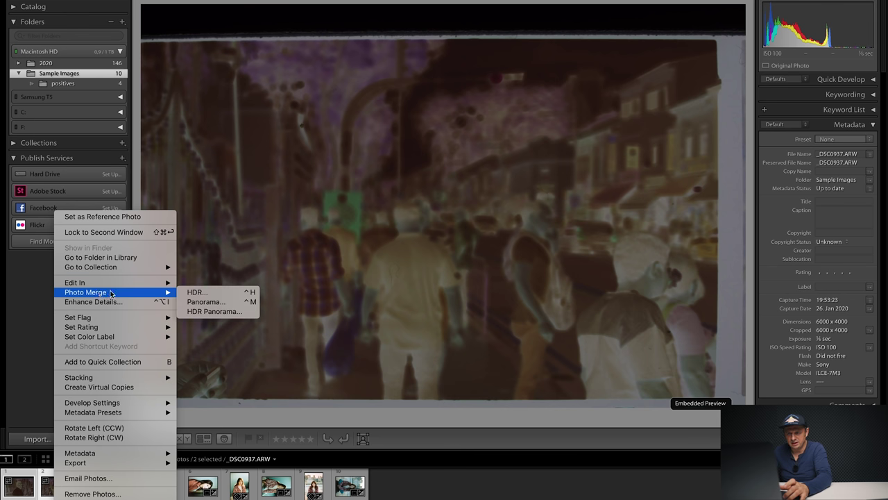
click(201, 301)
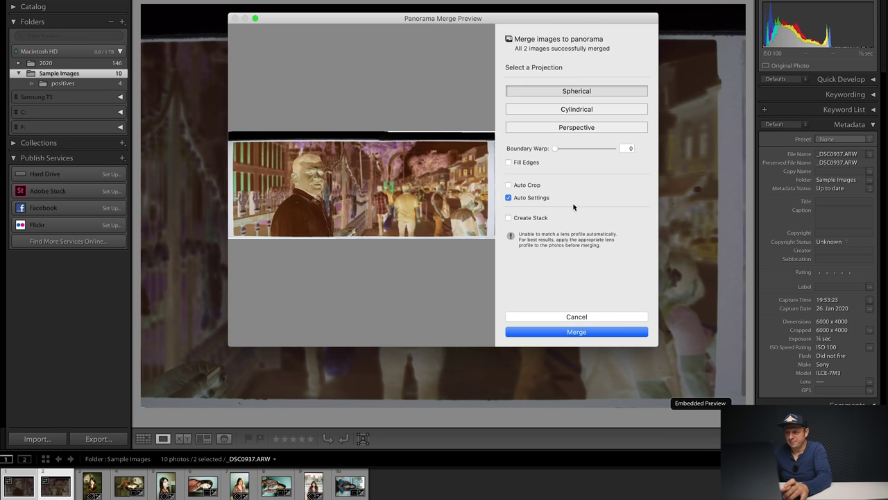
click(508, 199)
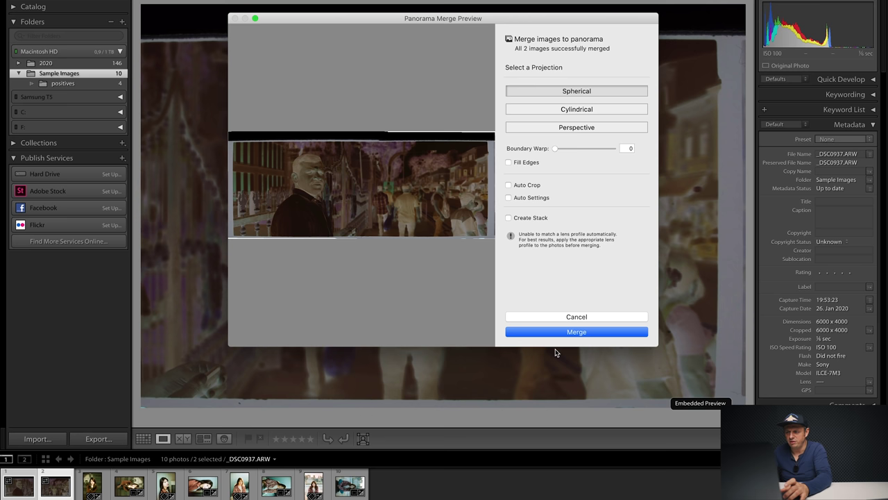
click(581, 333)
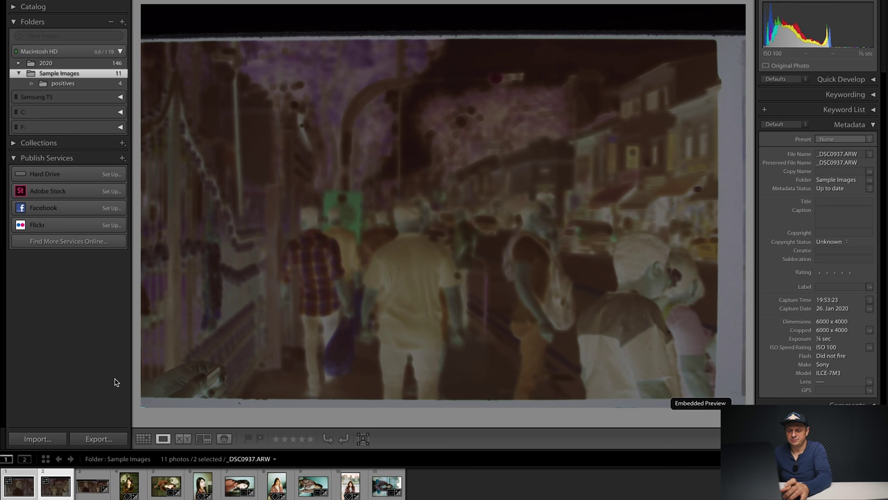
- Open _DSC0937-Pano.dng in Develop and begin cropping it with the 6,5 x 2,4 aspect ratio
click(92, 486)
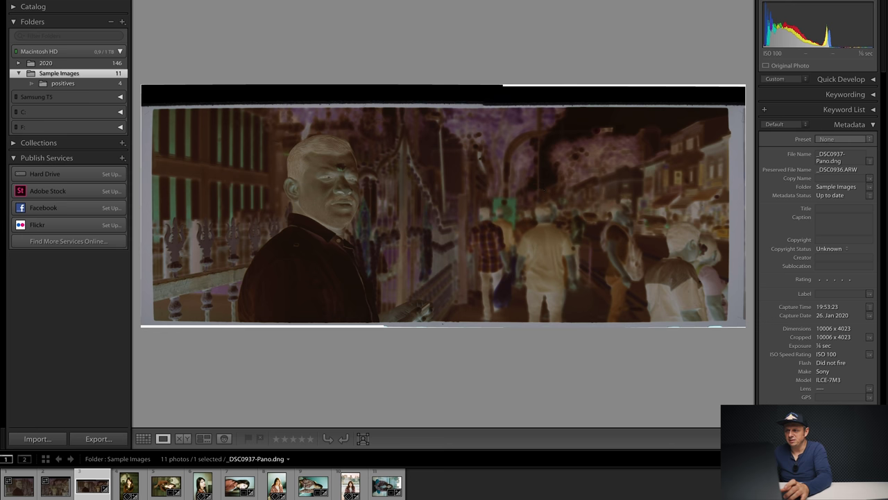
key(d)
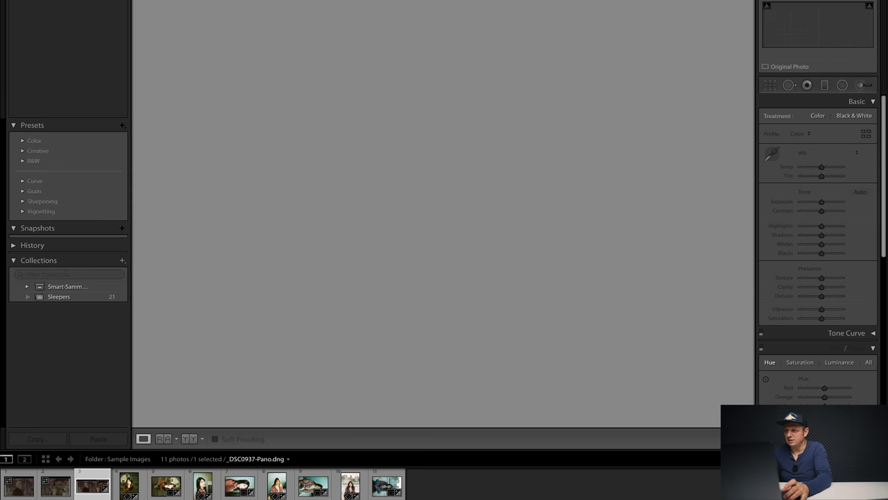
click(768, 86)
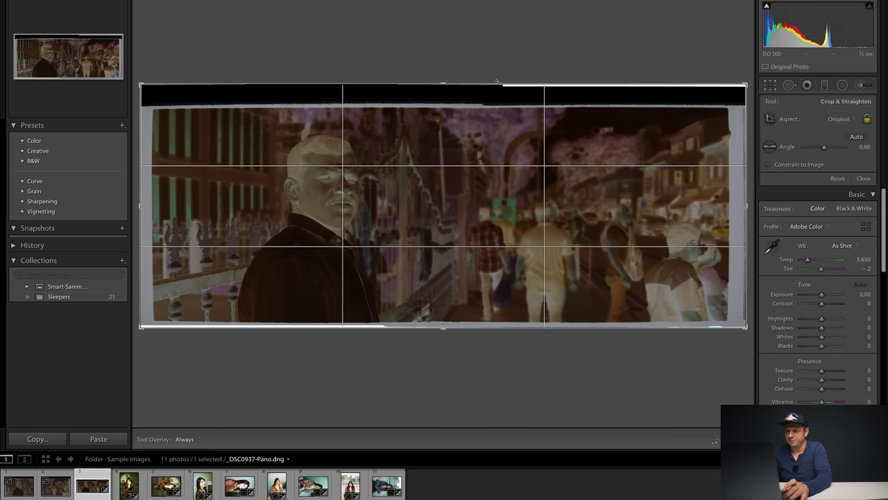
drag(442, 84, 443, 97)
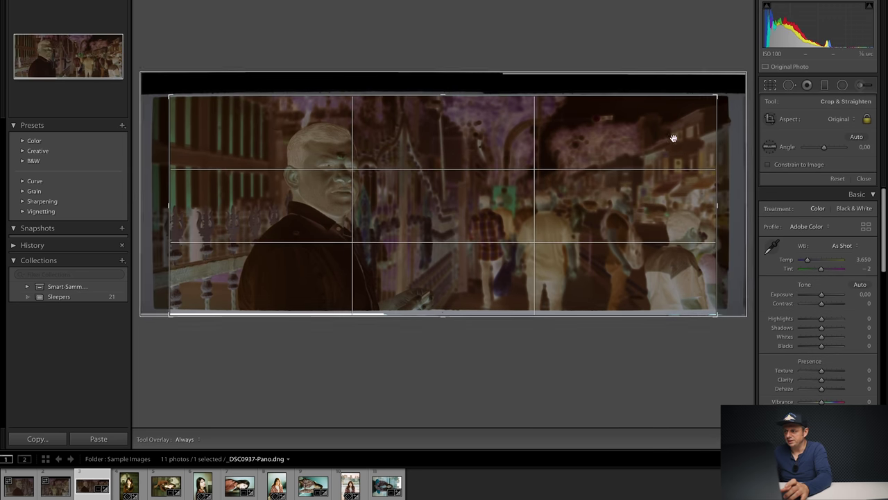
click(840, 119)
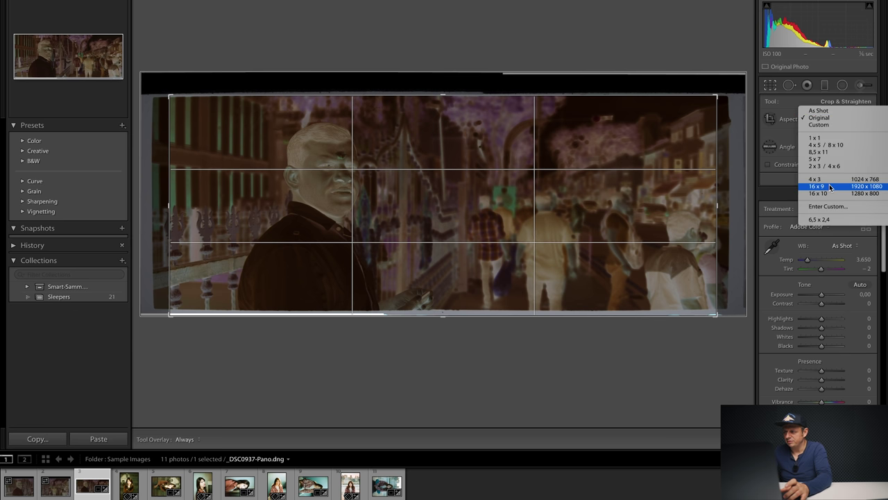
click(820, 219)
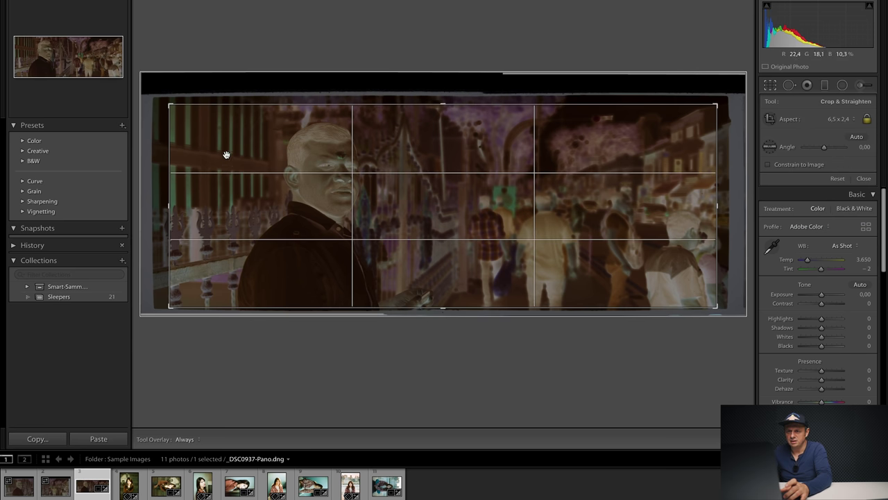
- Fit the panorama's crop frame to the exposed picture area inside the film borders and apply it
click(167, 104)
drag(167, 104, 163, 97)
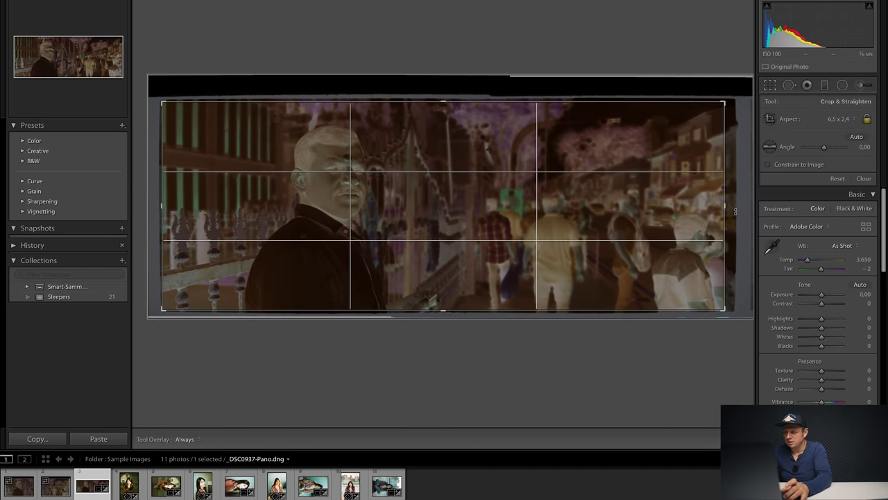
drag(725, 205, 726, 208)
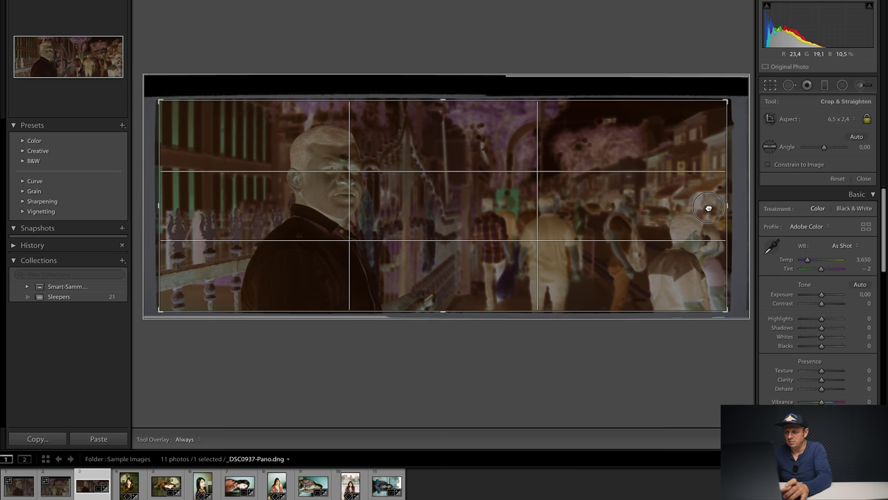
key(Return)
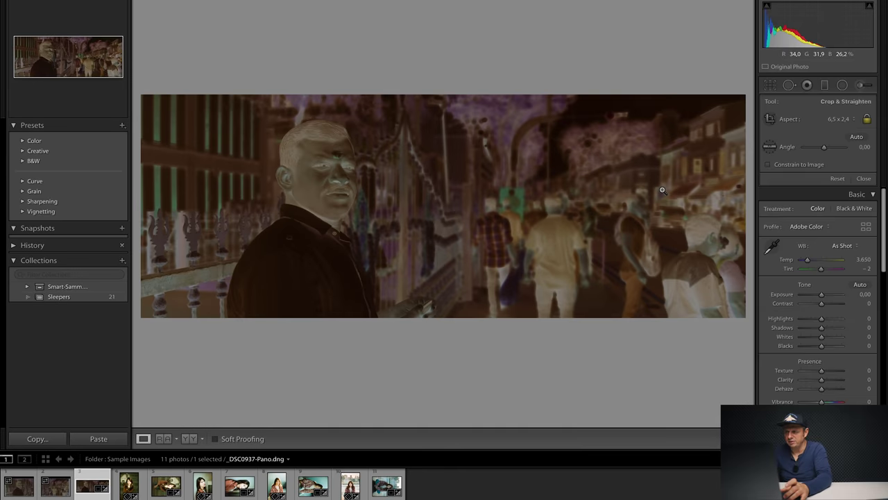
- Shift the panorama's crop to include a strip of clear film border and sample the white balance from that strip
click(770, 85)
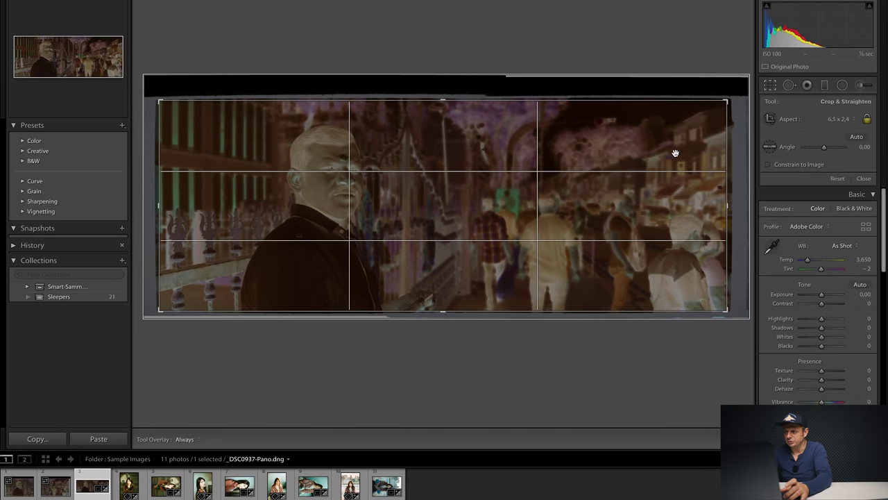
drag(667, 153, 654, 152)
key(w)
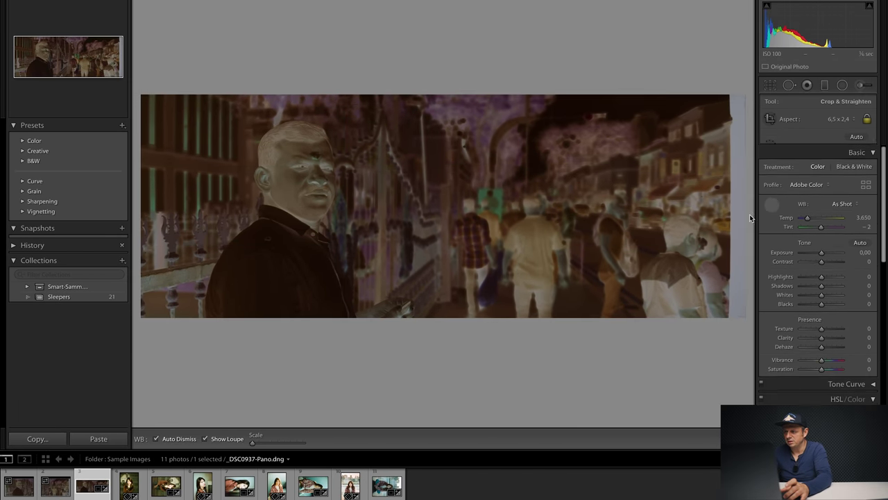
click(742, 189)
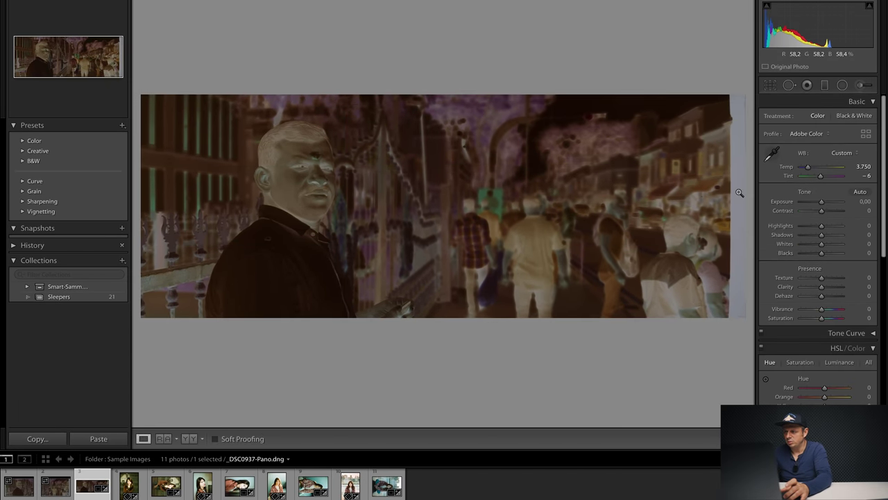
- Move the crop frame back over the panorama's exposed picture area, leaving out the film border, and apply it
click(770, 85)
drag(538, 183, 553, 185)
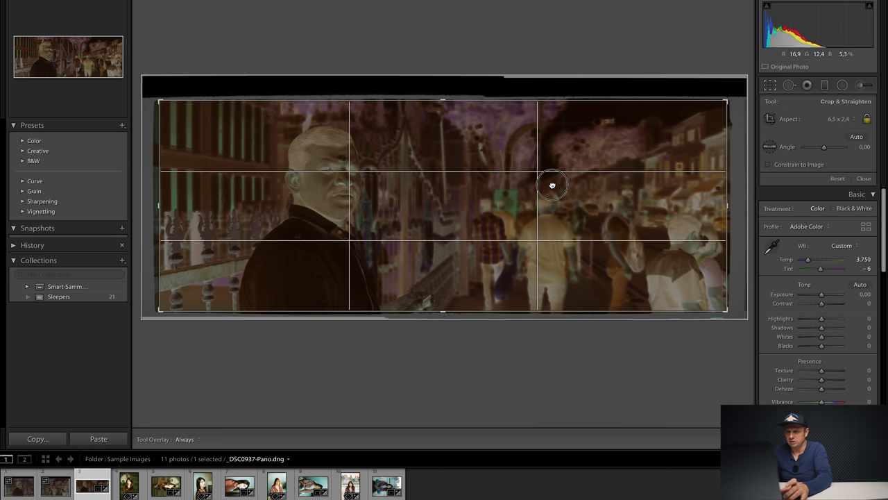
key(Return)
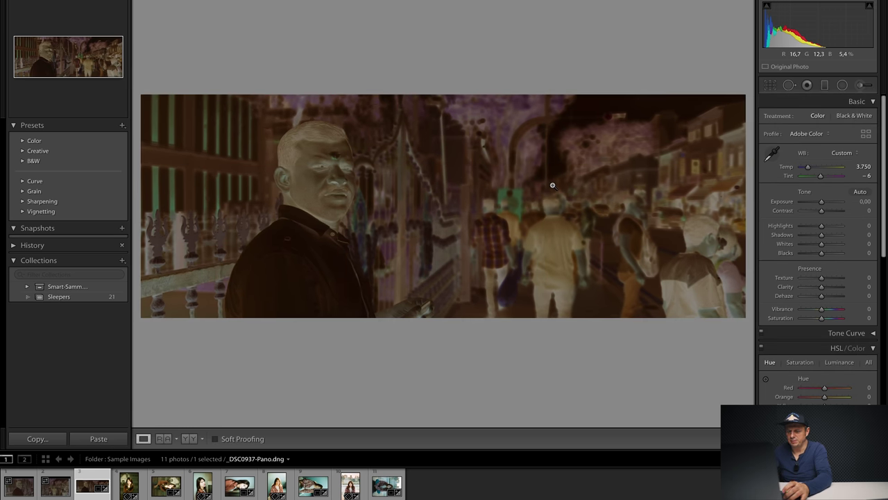
- Convert the panorama with Negative Lab Pro using Digital Camera source, Frontier color model and 3 – Default pre-saturation, and apply the default edit settings
key(super+alt+shift+n)
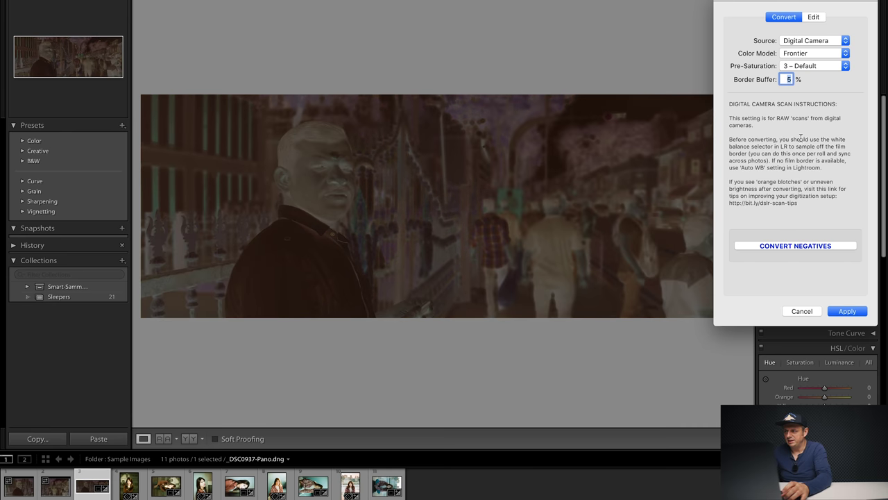
click(817, 246)
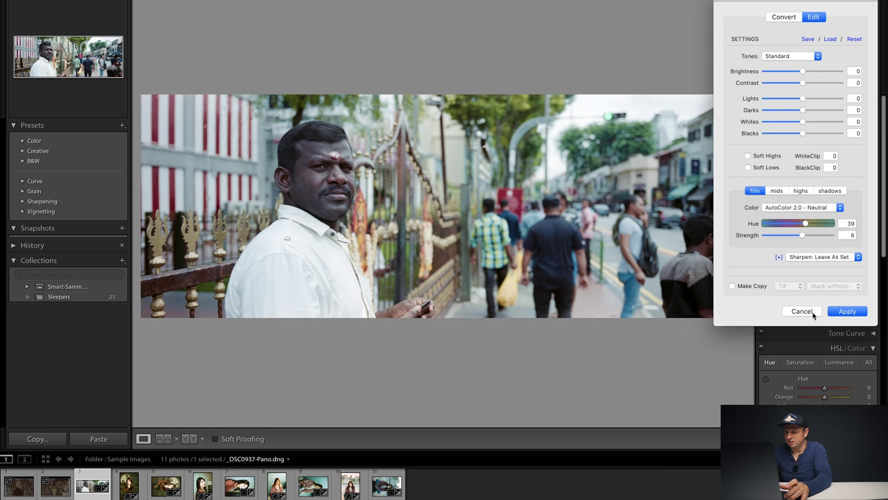
click(848, 311)
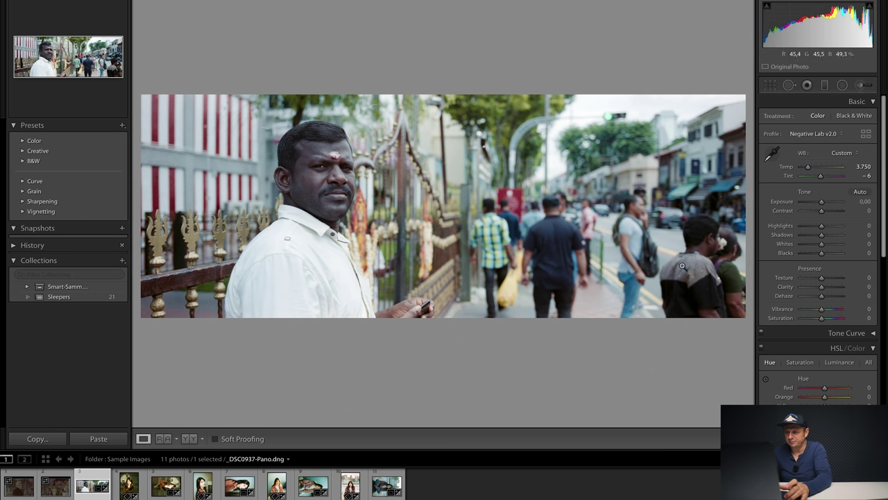
- Enlarge and reposition the converted panorama's crop to include a thin black film border around the picture
click(770, 85)
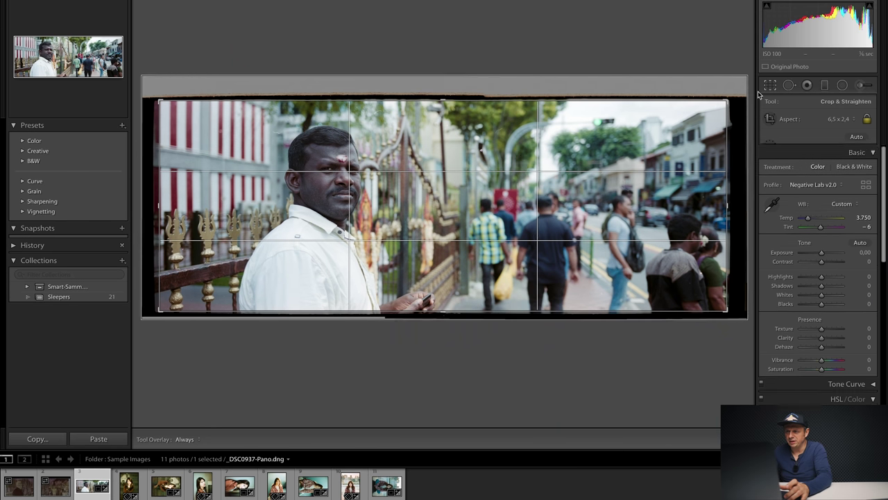
drag(444, 100, 445, 97)
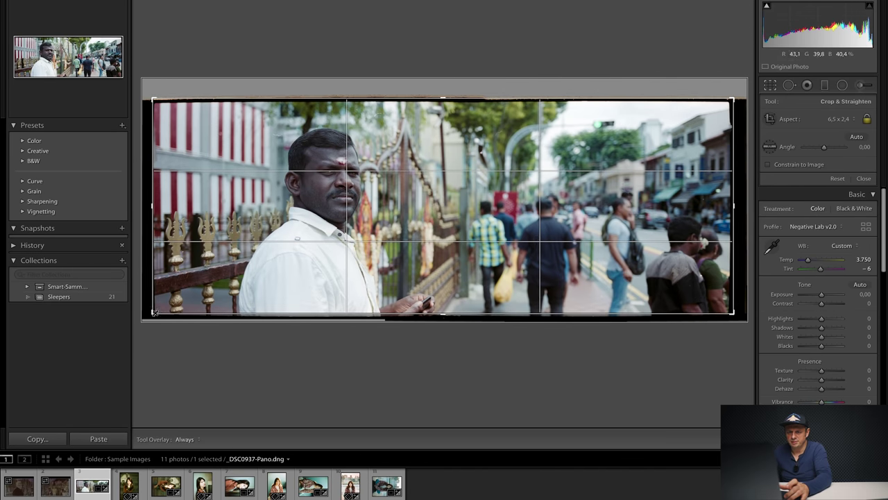
drag(154, 313, 153, 316)
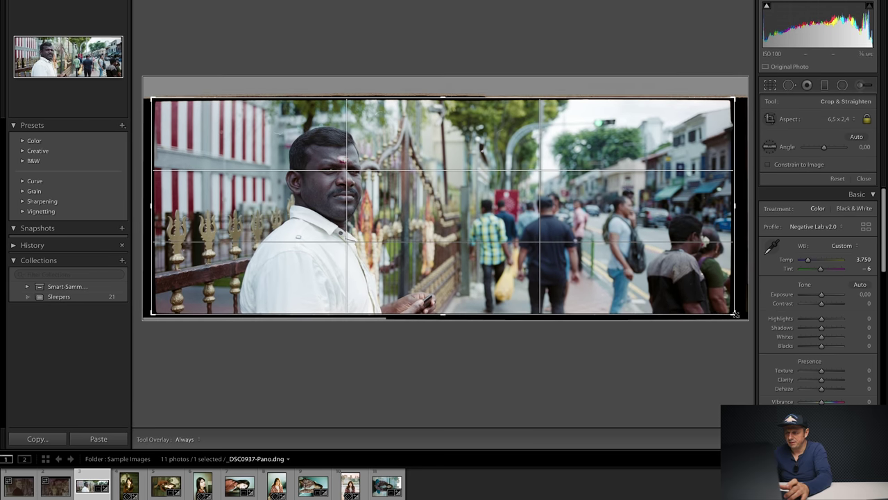
drag(734, 313, 740, 322)
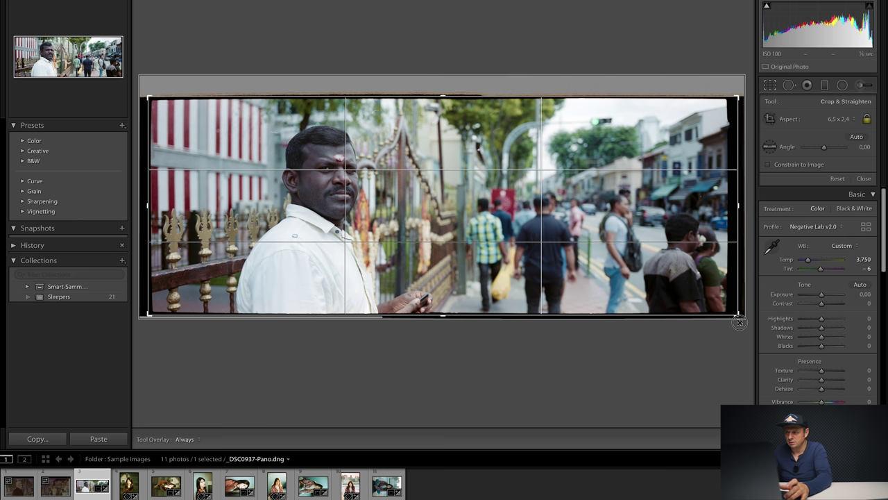
drag(573, 255, 575, 254)
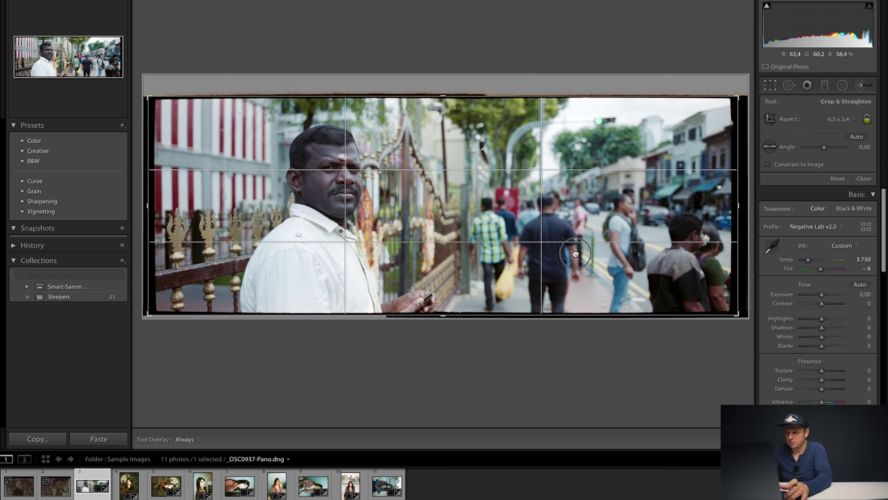
key(Return)
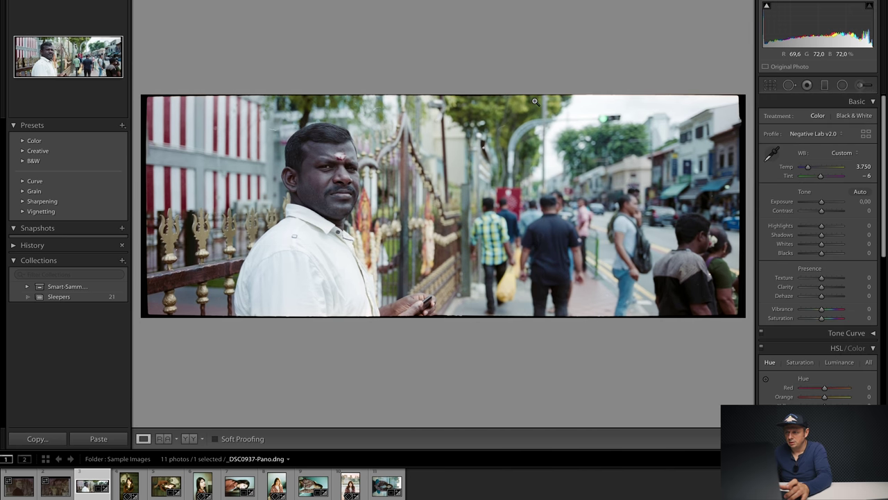
- Reopen the panorama's crop, extend its upper corner slightly outward beside the street buildings, and apply it
key(r)
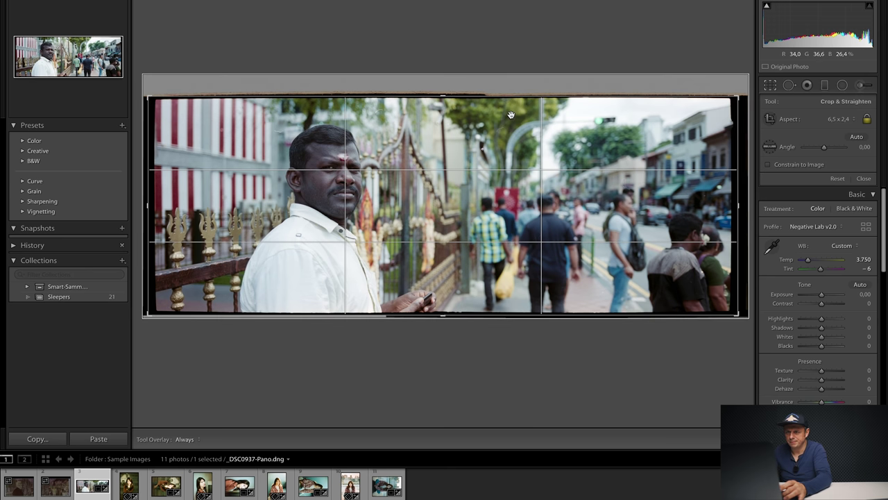
key(Return)
key(r)
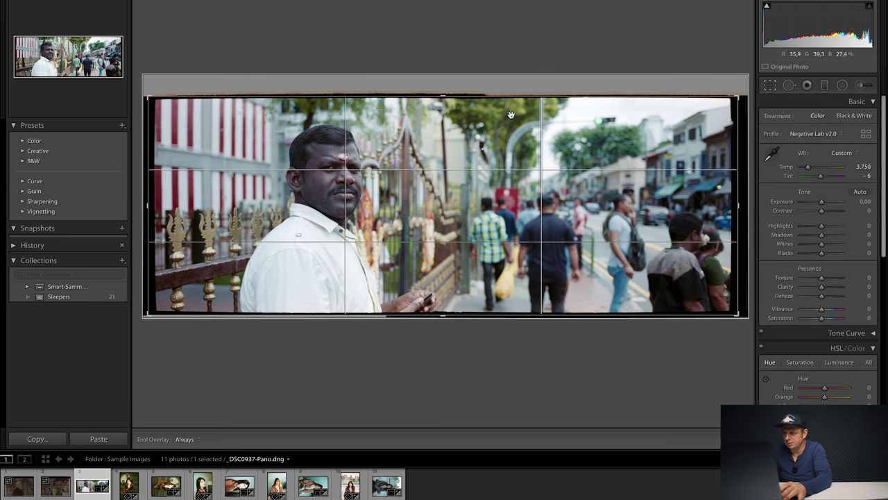
drag(736, 97, 739, 94)
key(Return)
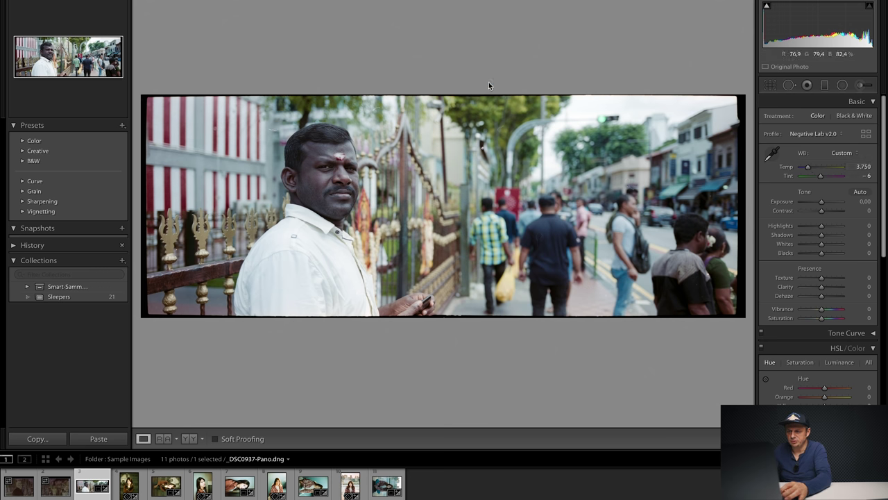
- Create a TIF positive copy of the converted panorama in Negative Lab Pro and choose its stacking option
key(super+n)
click(813, 17)
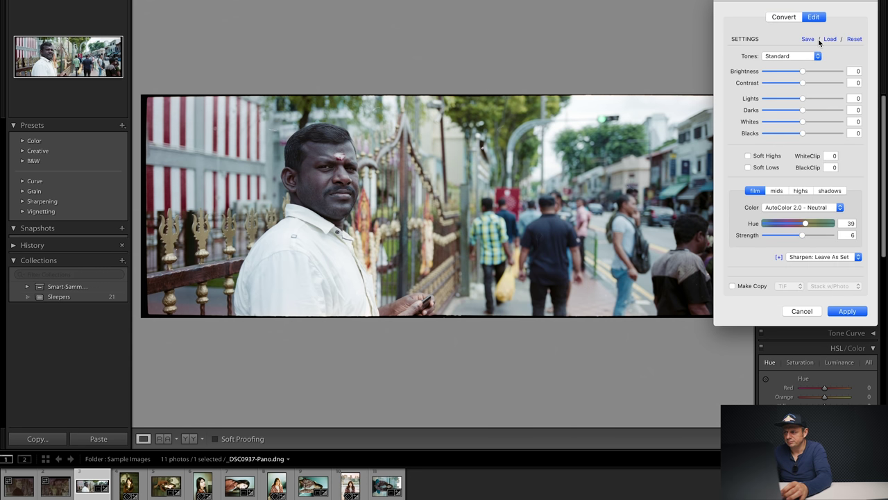
click(751, 285)
click(833, 286)
click(840, 294)
click(845, 311)
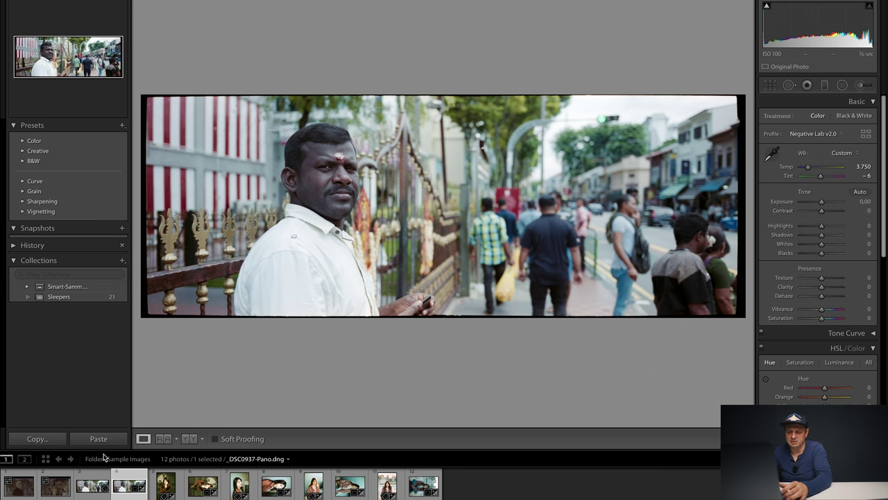
- Open _DSC0937-Pano-positive.tif and examine the area around the man's head at high magnification for dust and hairs
click(92, 485)
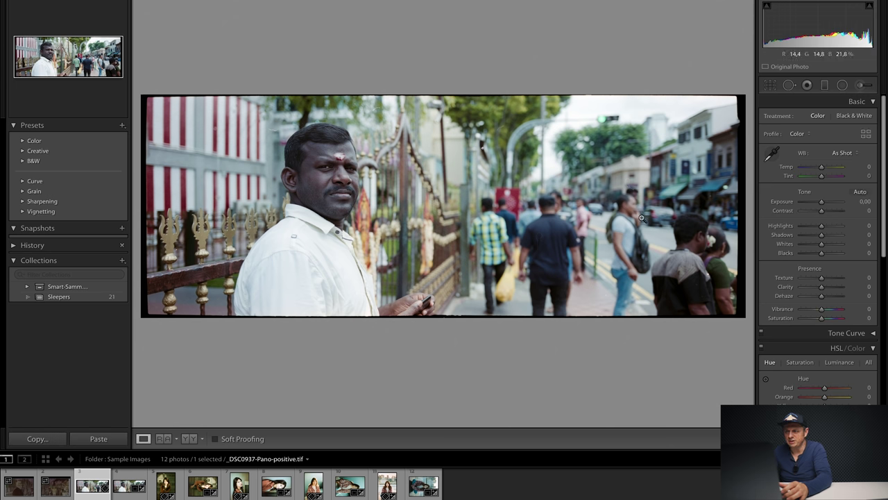
click(276, 117)
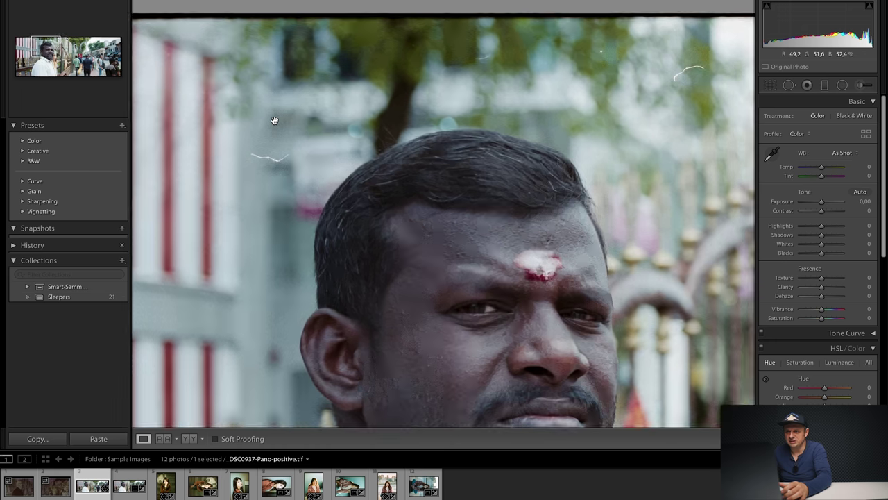
drag(645, 95, 620, 41)
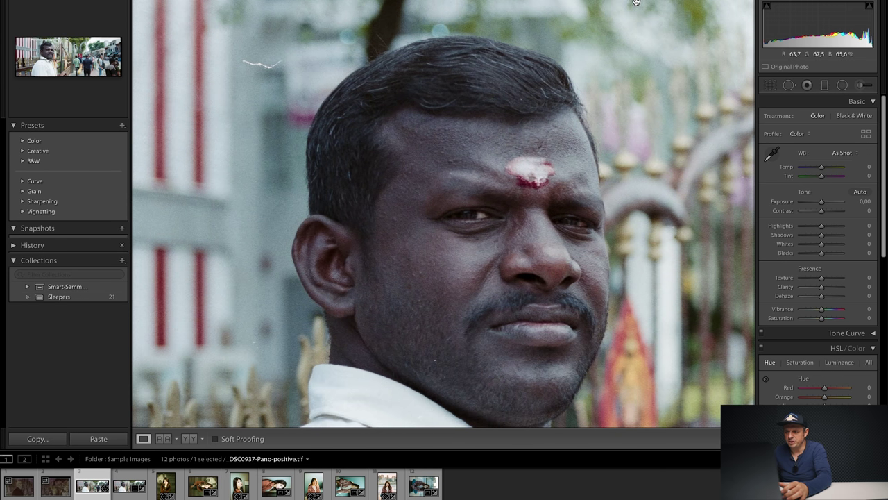
drag(536, 161, 498, 229)
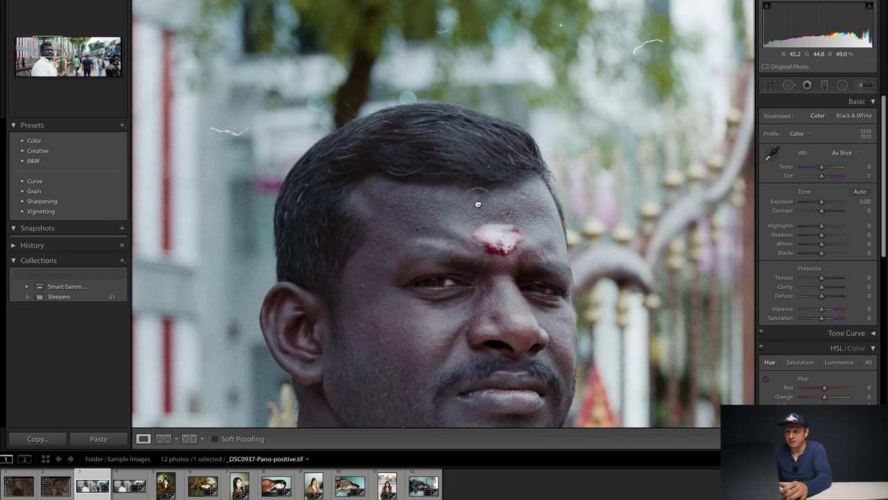
drag(486, 198, 496, 95)
drag(415, 138, 435, 222)
drag(655, 60, 433, 134)
click(433, 134)
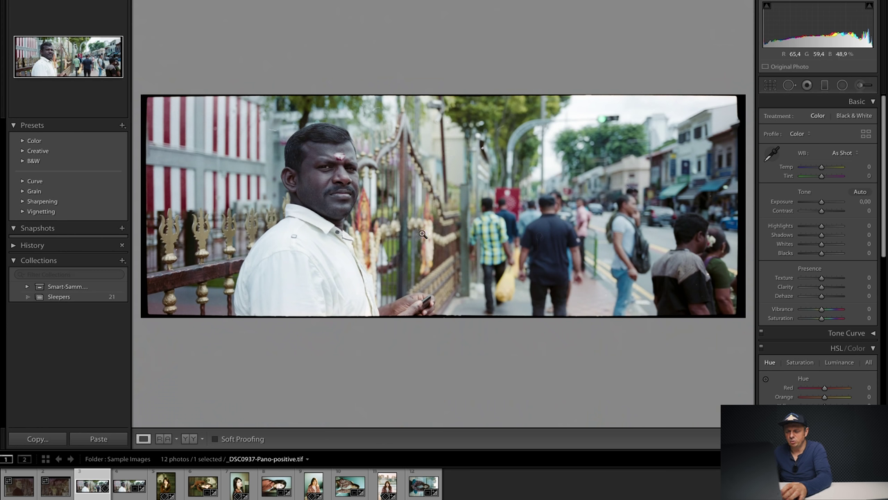
- Open the panorama TIF in Adobe Photoshop 2020 with the Edit Original option
key(super+e)
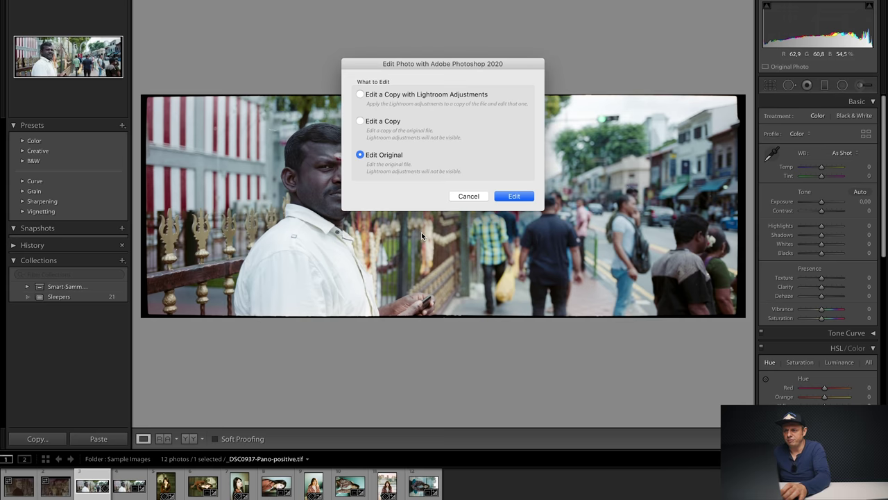
key(Return)
click(525, 283)
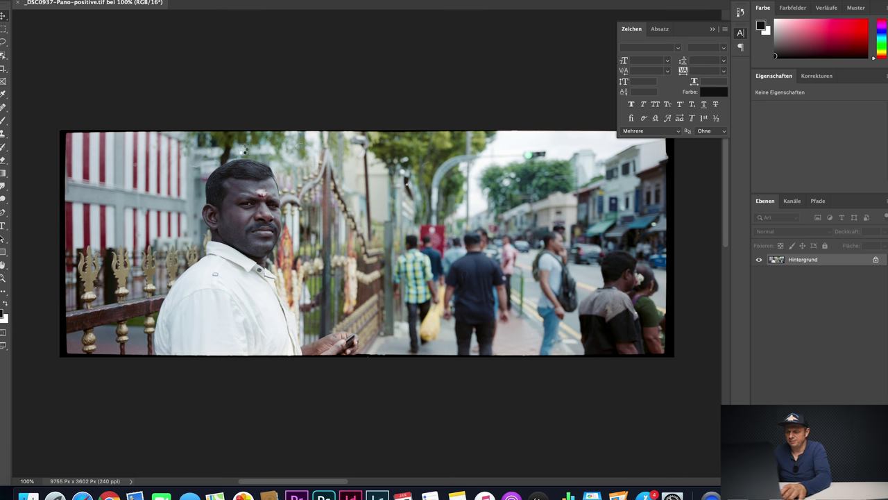
- Retouch the lint and dust marks in the background around the man's head with the healing brush
key(super+plus)
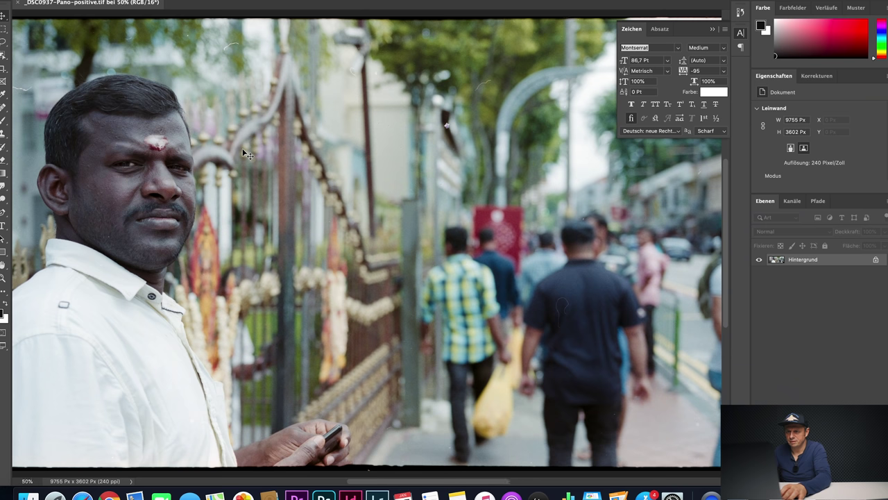
drag(215, 97, 420, 169)
key(j)
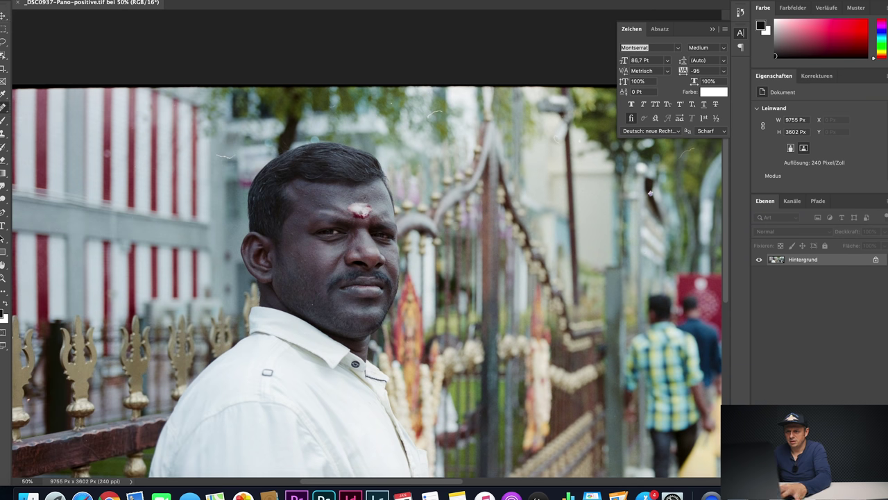
key(super+plus)
key(super+plus)
drag(206, 121, 411, 203)
mouse_move(323, 165)
mouse_down()
mouse_move(280, 165)
mouse_move(304, 168)
mouse_up()
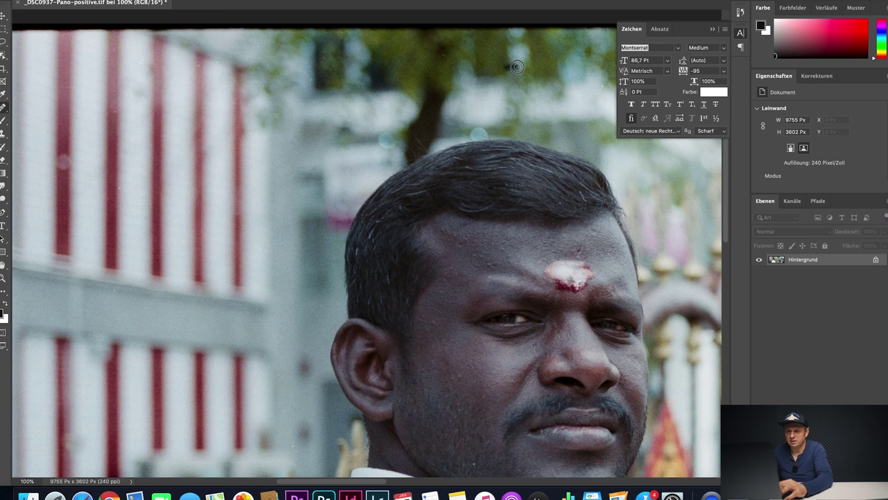
drag(563, 93, 329, 114)
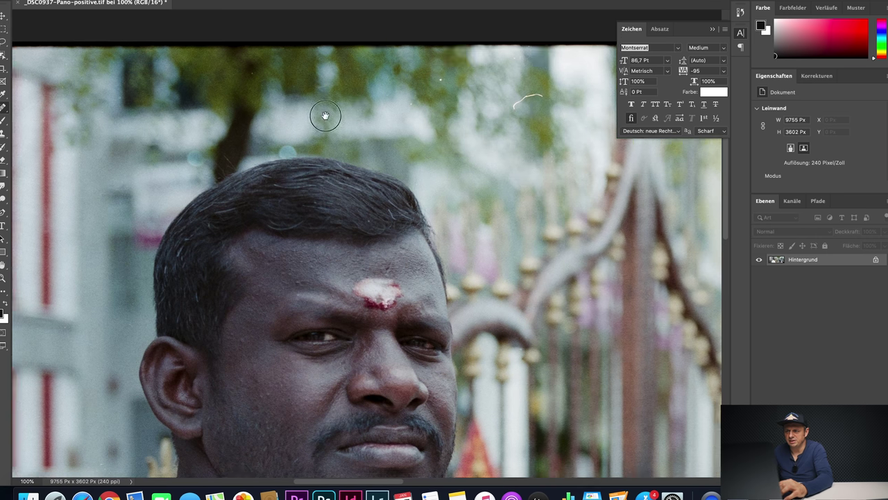
drag(460, 110, 487, 100)
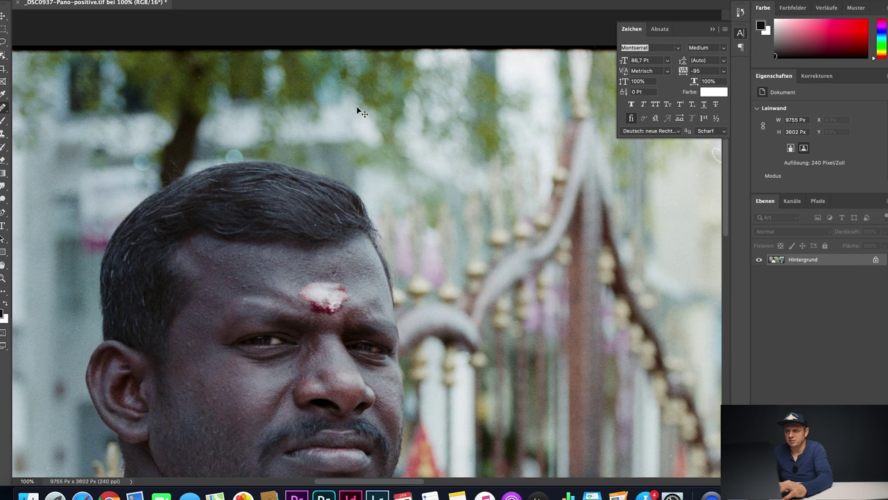
- Check the panorama in Lightroom, return to Photoshop, and save the retouched _DSC0937-Pano-positive.tif
key(super+minus)
key(super+minus)
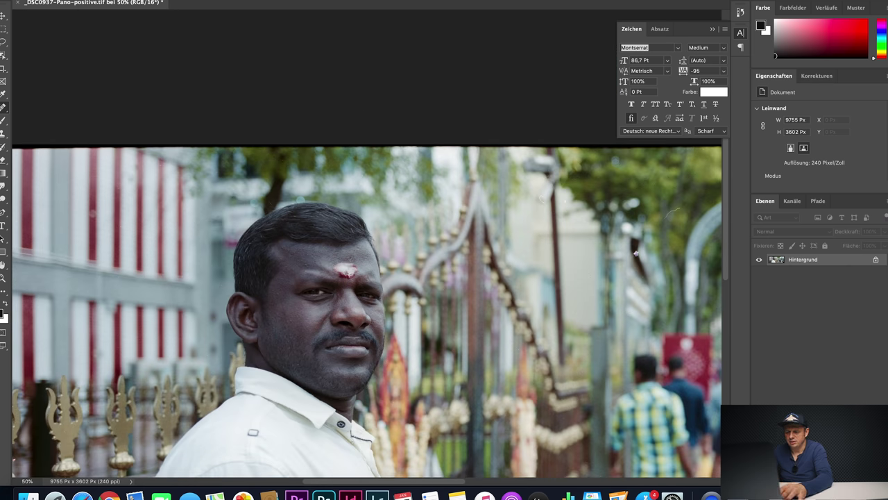
click(377, 497)
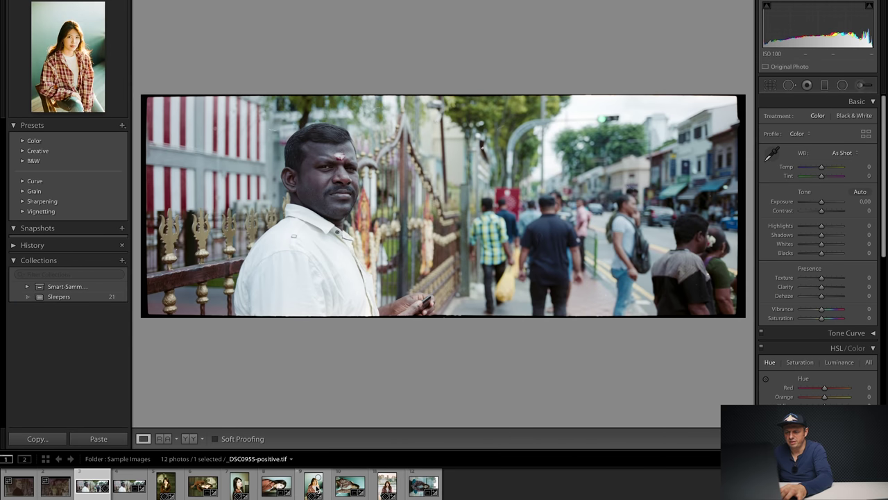
key(super+Tab)
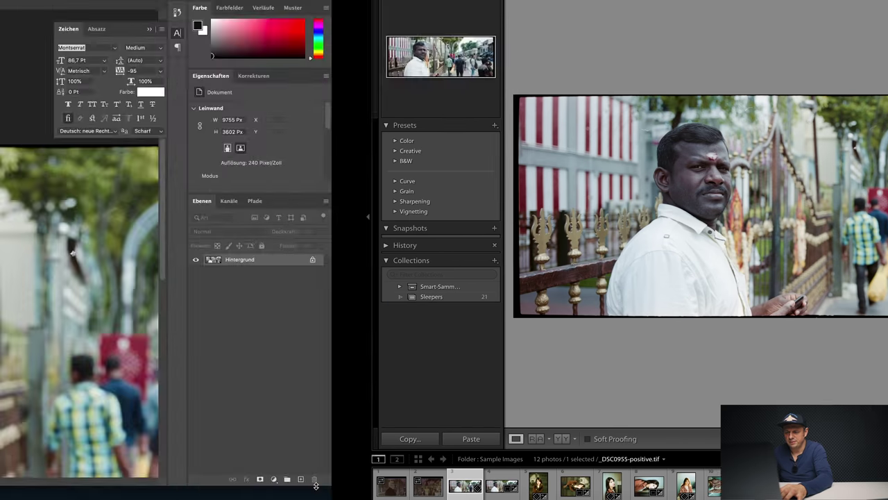
key(super+s)
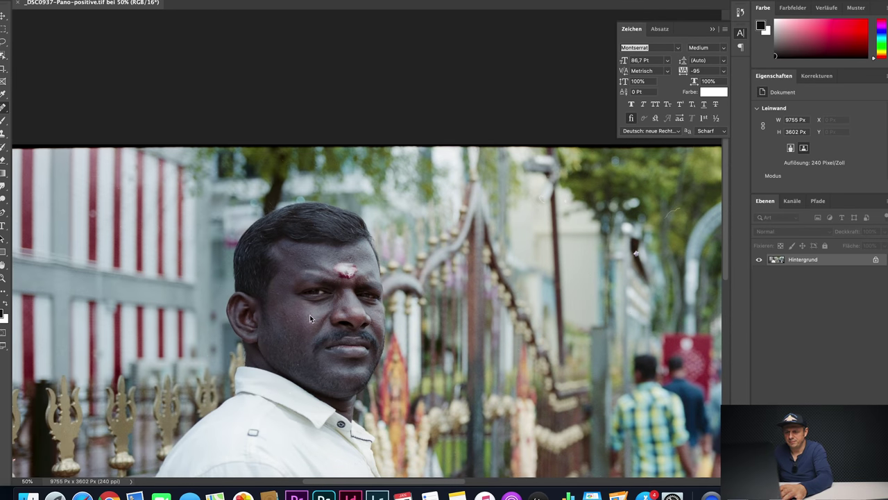
- Switch to Lightroom and adjust the panorama TIF to Temp +9, Contrast +40, Highlights −21, Shadows +16 and Dehaze +21
key(super+Tab)
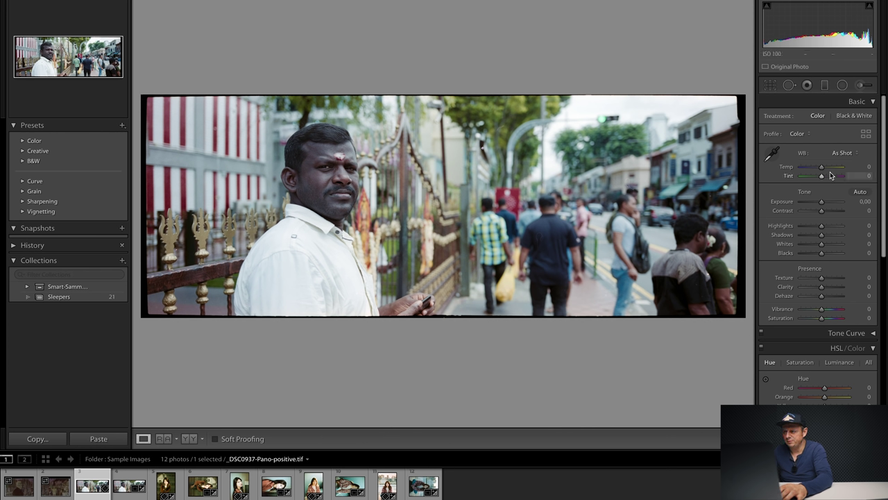
drag(822, 167, 825, 171)
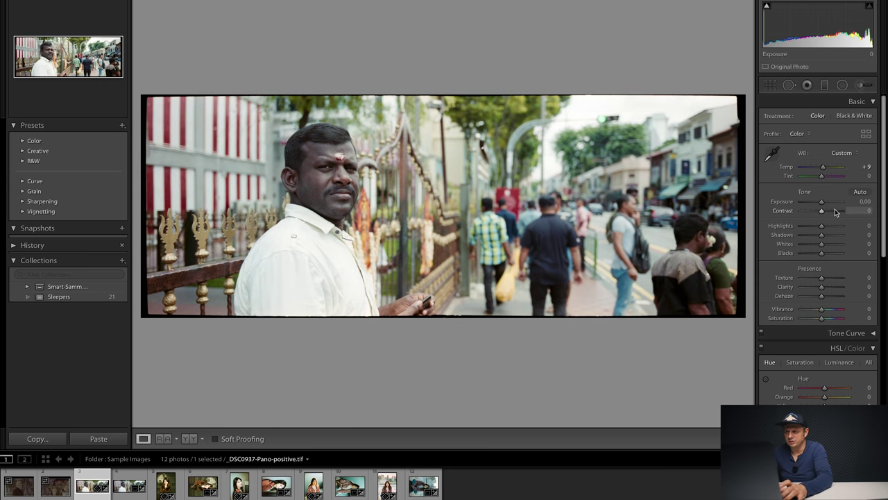
mouse_move(826, 214)
mouse_down()
mouse_move(818, 231)
mouse_move(826, 241)
mouse_move(830, 211)
mouse_up()
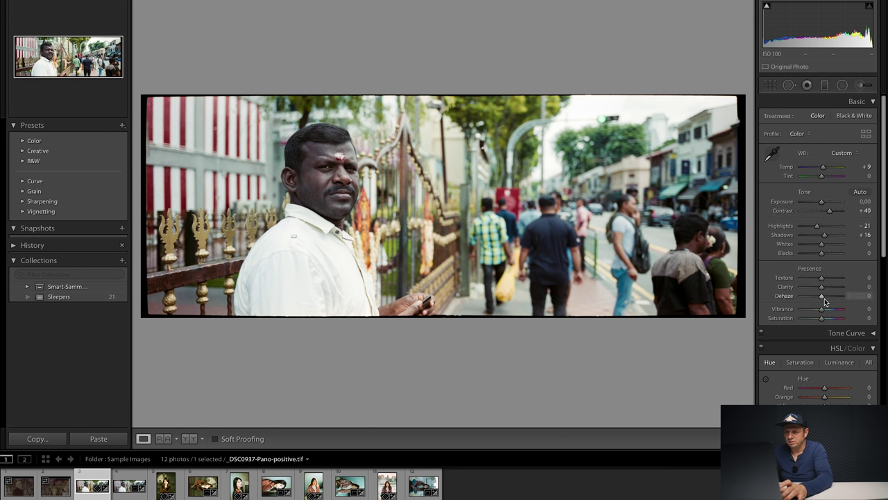
drag(823, 298, 827, 299)
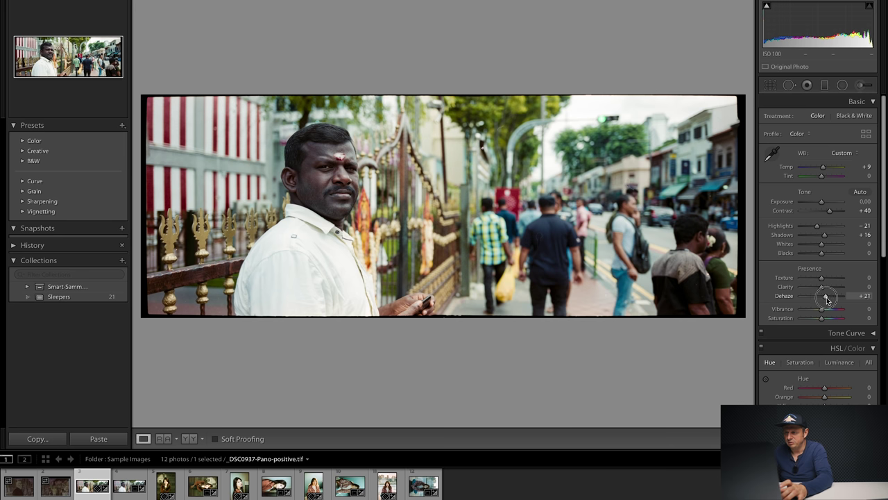
- Inspect the man's face at high magnification, return to the full panorama, and show the photo info overlay with file name and dimensions
click(316, 162)
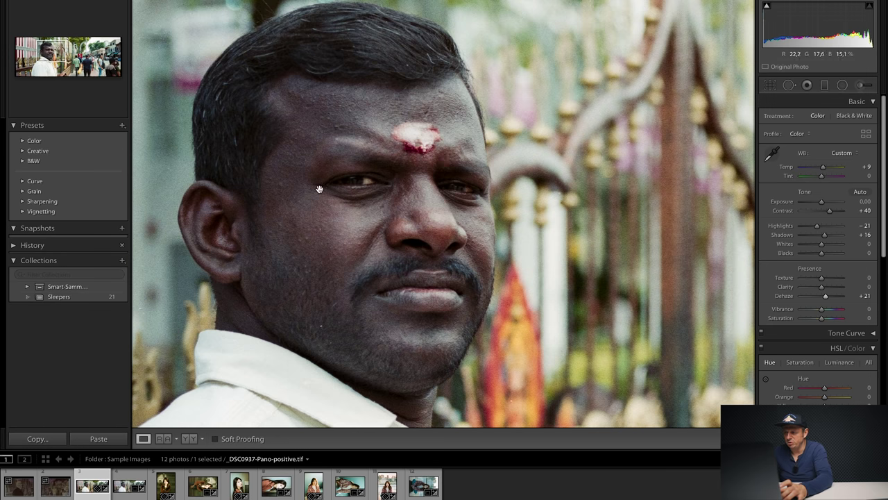
click(370, 180)
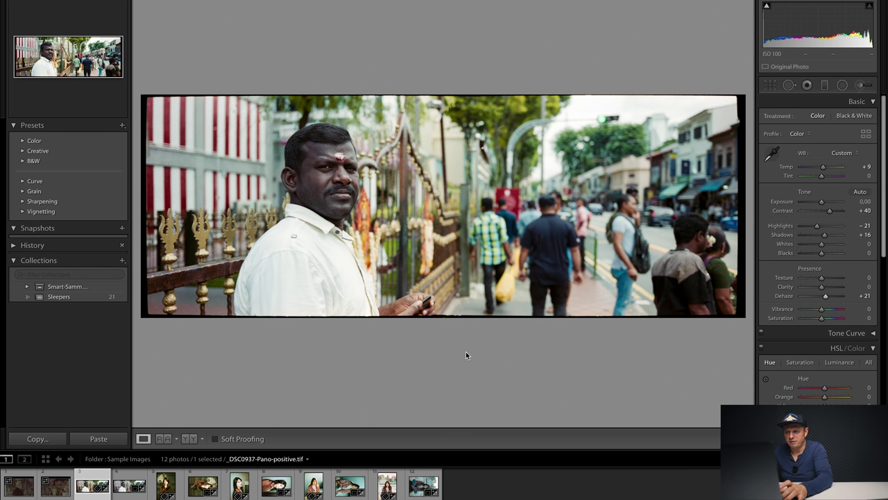
key(i)
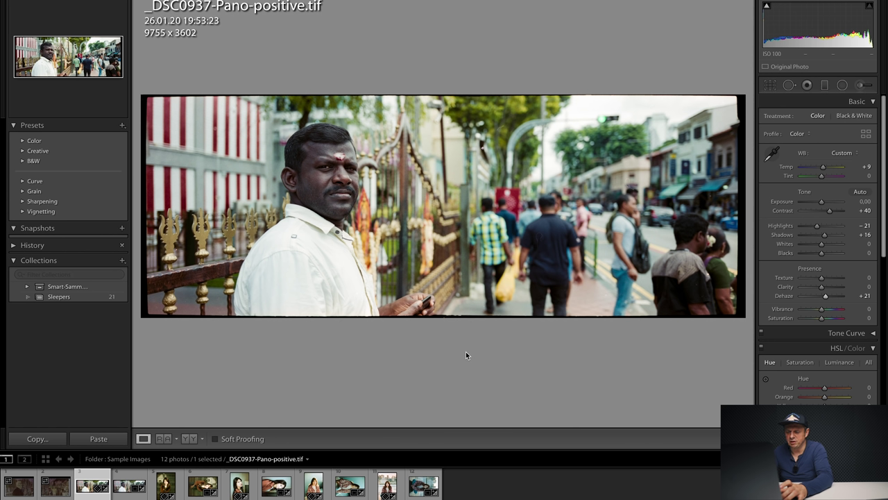